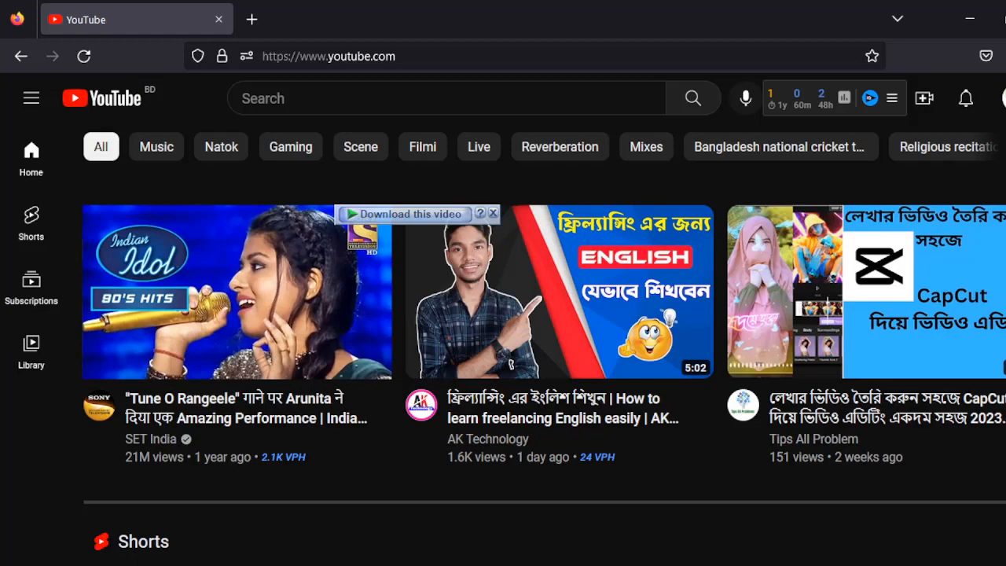
- Open the signed-in account's own YouTube channel page
{"action": "left_click", "coordinate": [1005, 98]}
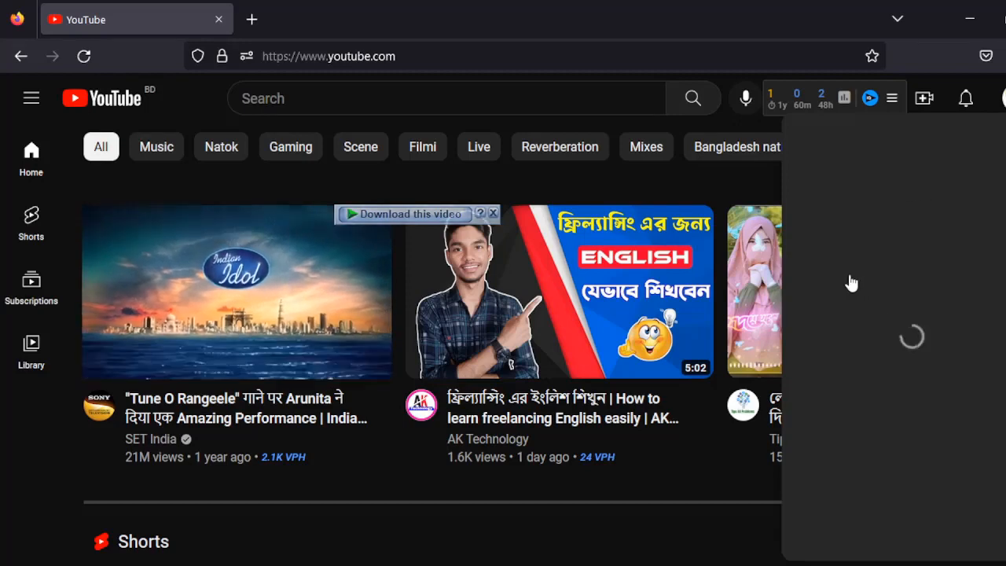
{"action": "scroll", "coordinate": [909, 408], "scroll_direction": "down", "scroll_amount": 2}
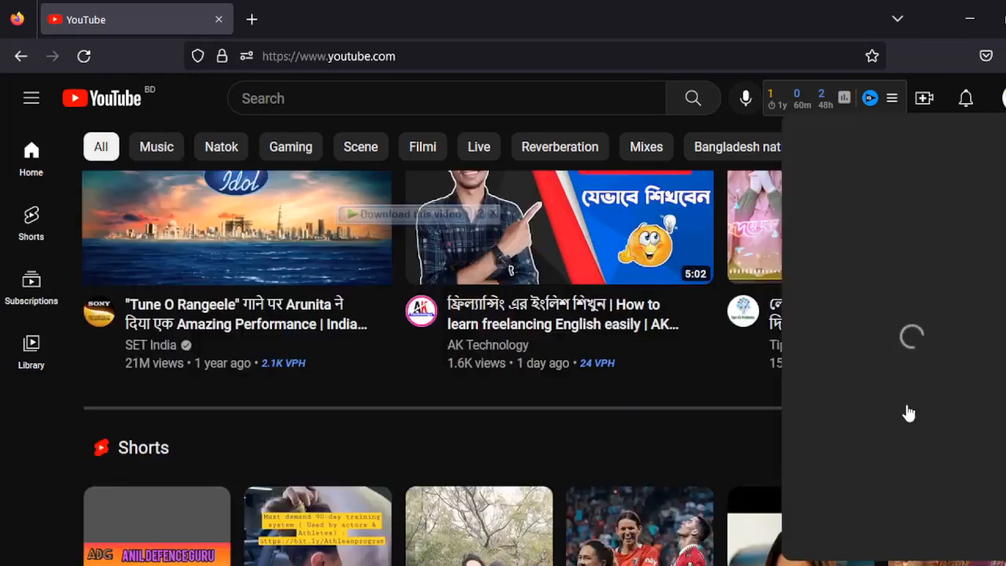
{"action": "scroll", "coordinate": [909, 414], "scroll_direction": "up", "scroll_amount": 3}
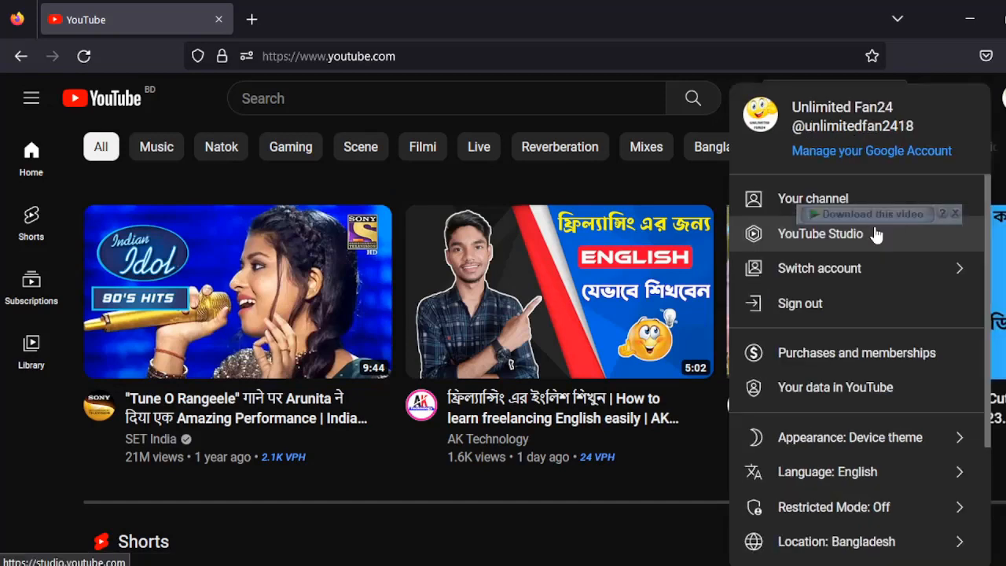
{"action": "left_click", "coordinate": [817, 200]}
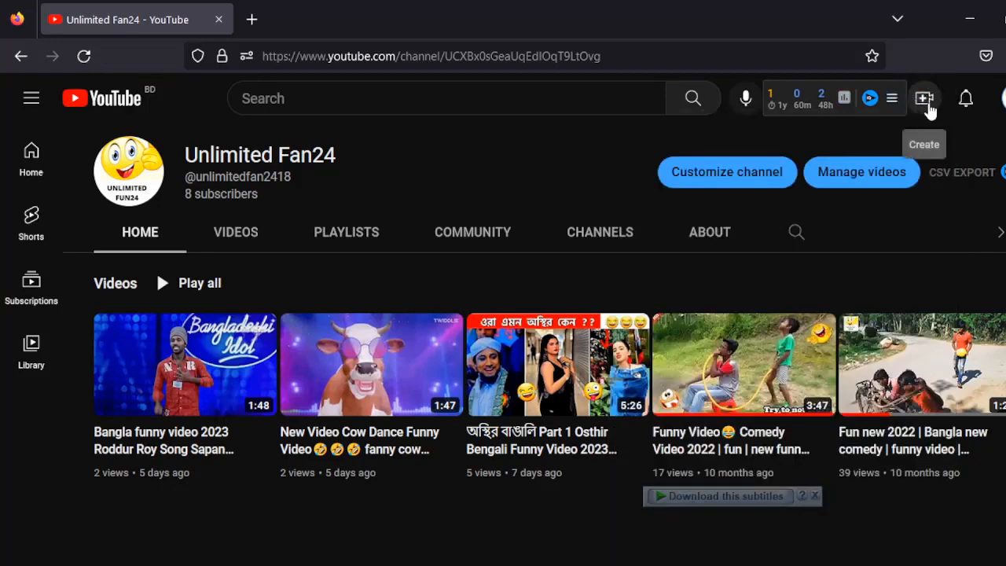
- Start a new video upload and choose the Khichdi Episode 10 Season 2 video file from the Desktop folder
{"action": "left_click", "coordinate": [928, 109]}
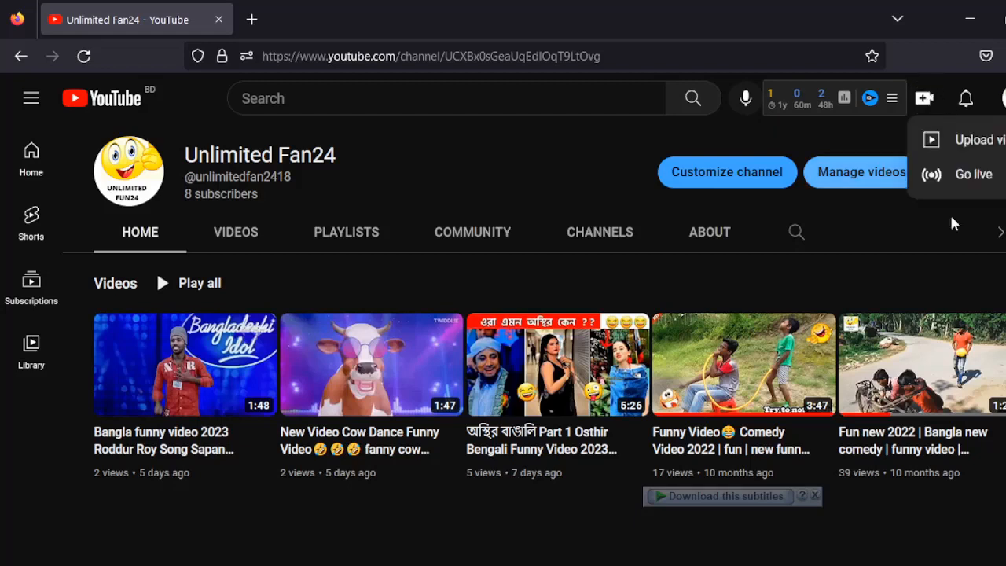
{"action": "left_click", "coordinate": [968, 144]}
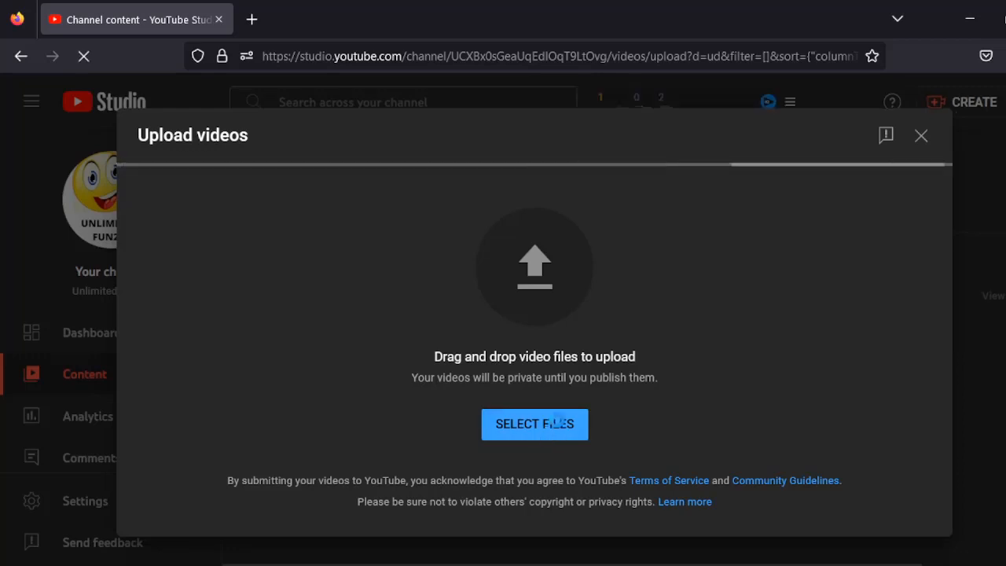
{"action": "left_click", "coordinate": [559, 424]}
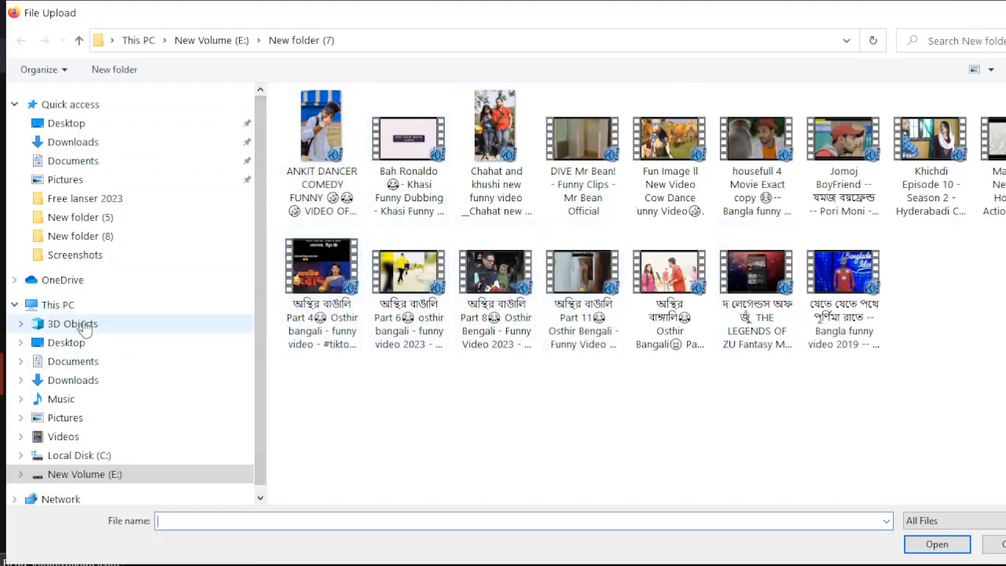
{"action": "left_click", "coordinate": [98, 343]}
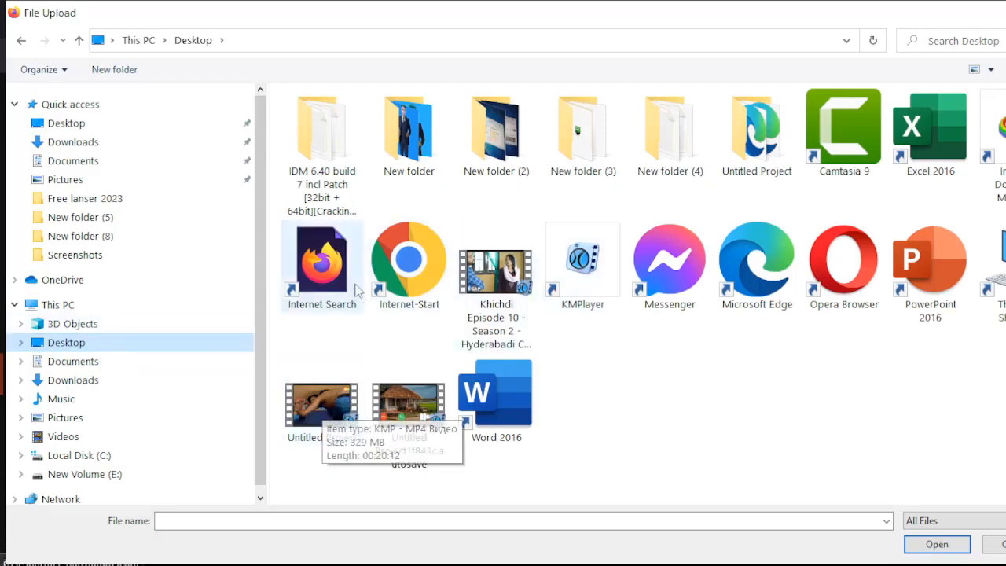
{"action": "left_click", "coordinate": [471, 276]}
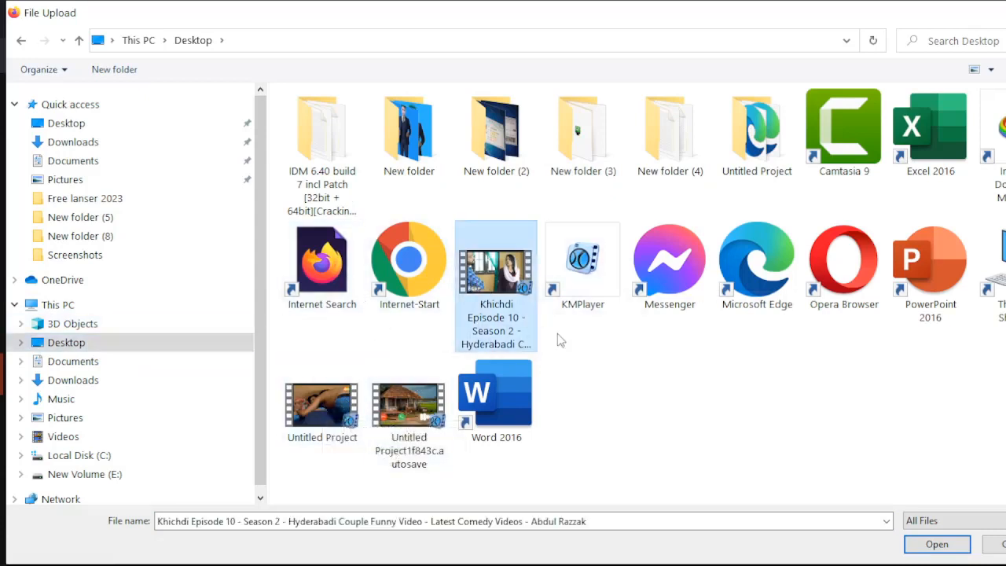
{"action": "left_click", "coordinate": [937, 544]}
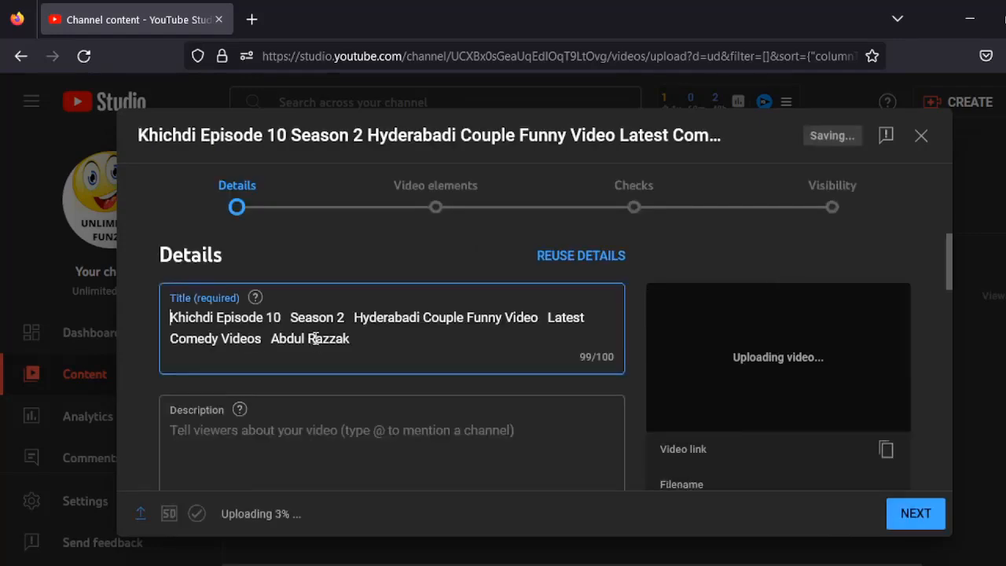
- Change the episode number in the video title to 1
{"action": "left_click_drag", "start_coordinate": [375, 351], "coordinate": [172, 299]}
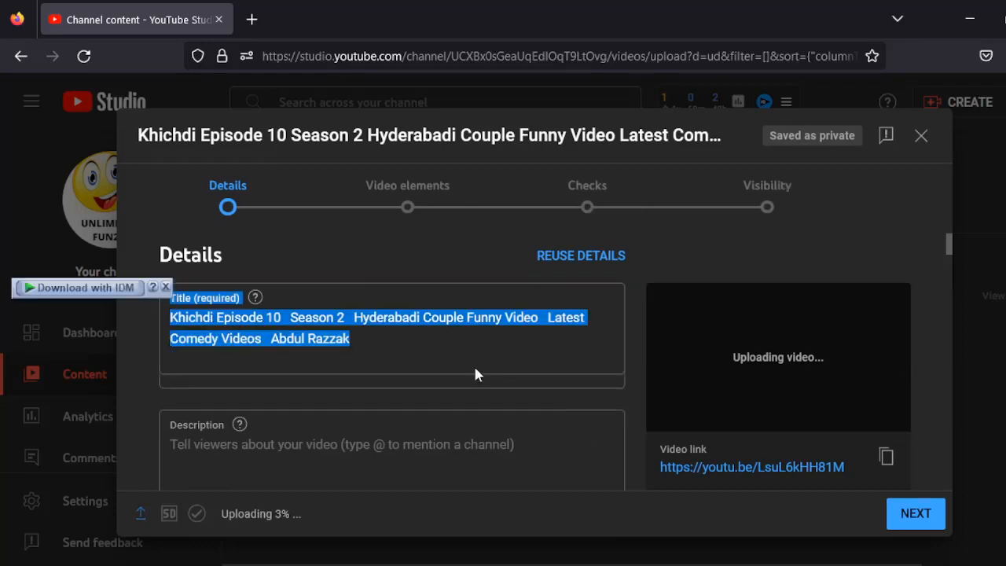
{"action": "left_click", "coordinate": [513, 336]}
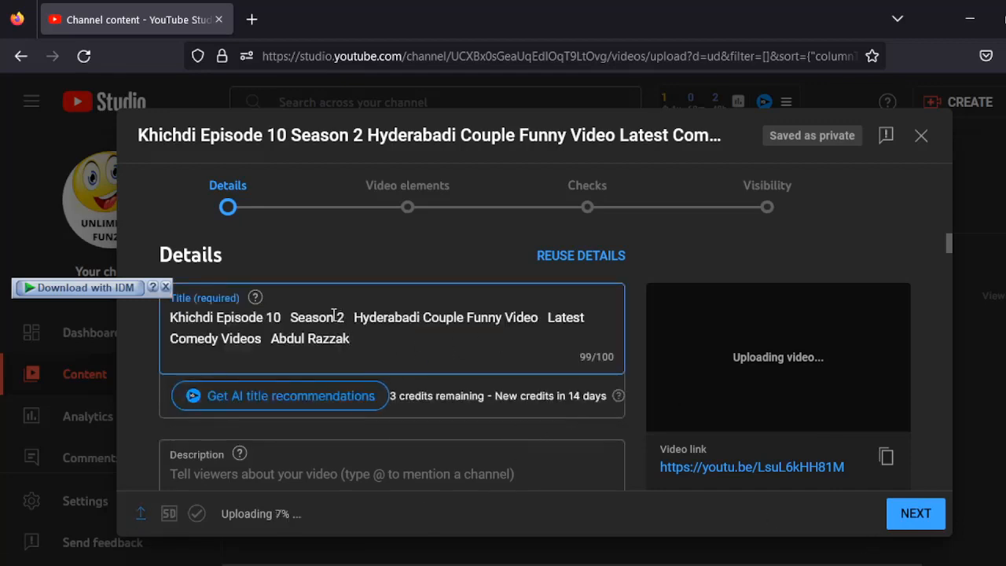
{"action": "left_click", "coordinate": [285, 314]}
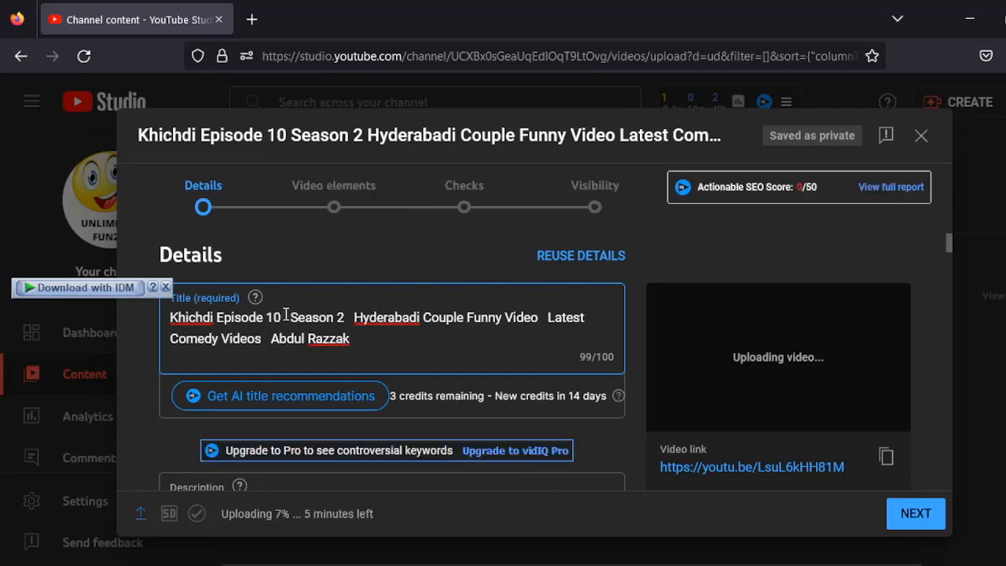
{"action": "left_click_drag", "start_coordinate": [291, 312], "coordinate": [271, 311]}
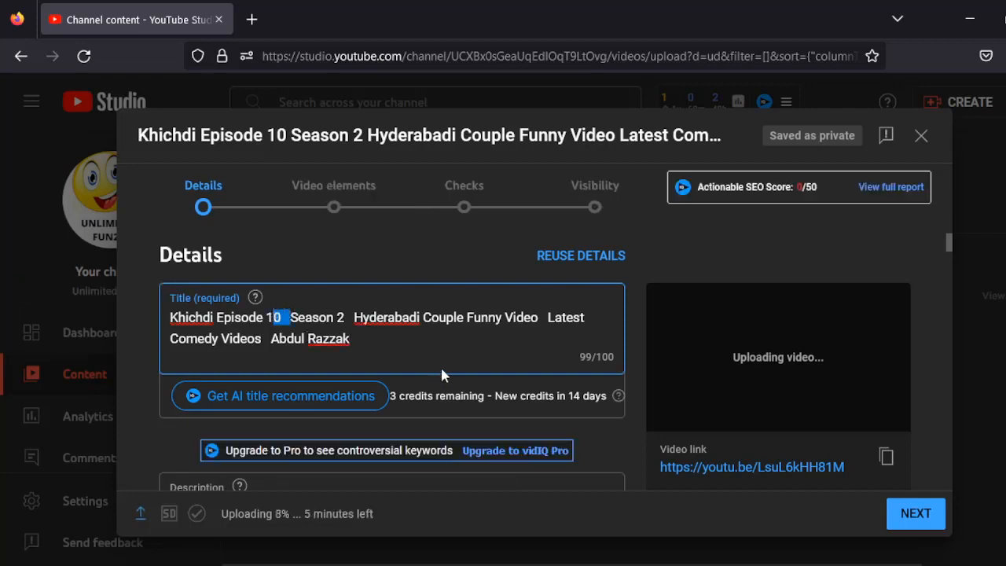
{"action": "left_click", "coordinate": [304, 301]}
{"action": "key", "text": "BackSpace"}
{"action": "key", "text": "BackSpace"}
{"action": "key", "text": "BackSpace"}
{"action": "key", "text": "BackSpace"}
{"action": "key", "text": "BackSpace"}
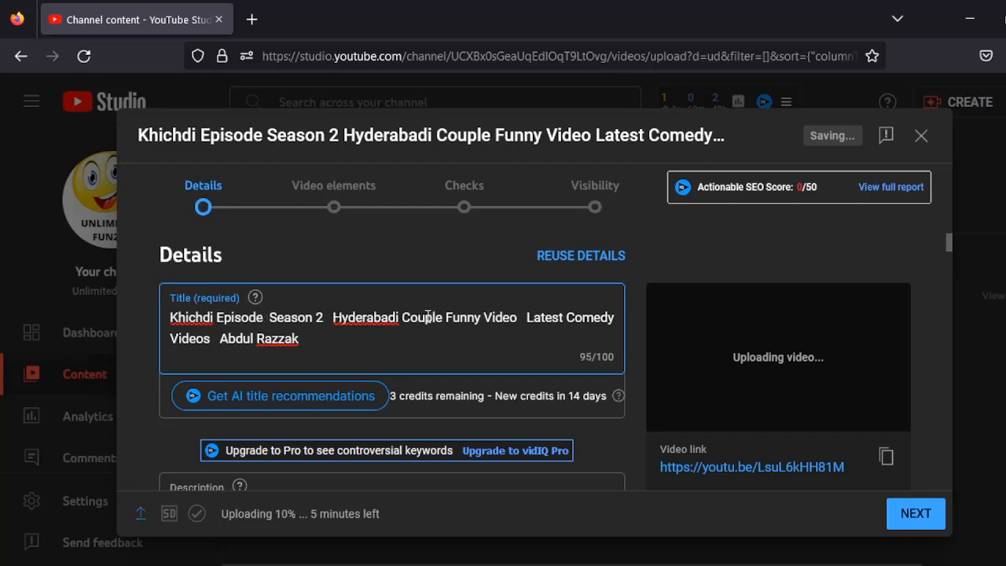
{"action": "type", "text": "1"}
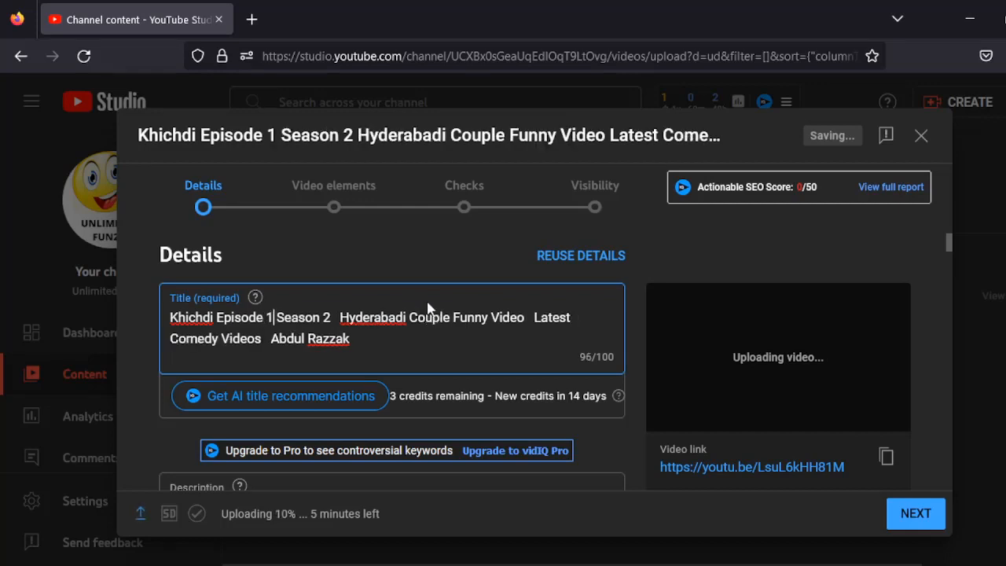
- Remove "Season 2" from the video title, keeping "Episode 1" directly before "Hyderabadi Couple Funny Video"
{"action": "left_click_drag", "start_coordinate": [340, 318], "coordinate": [268, 317]}
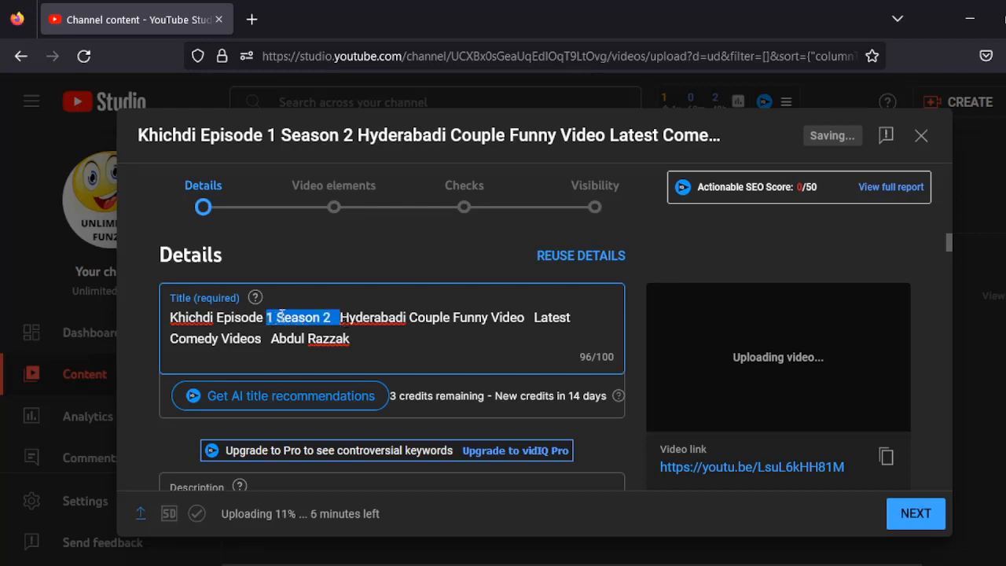
{"action": "key", "text": "BackSpace"}
{"action": "type", "text": "1"}
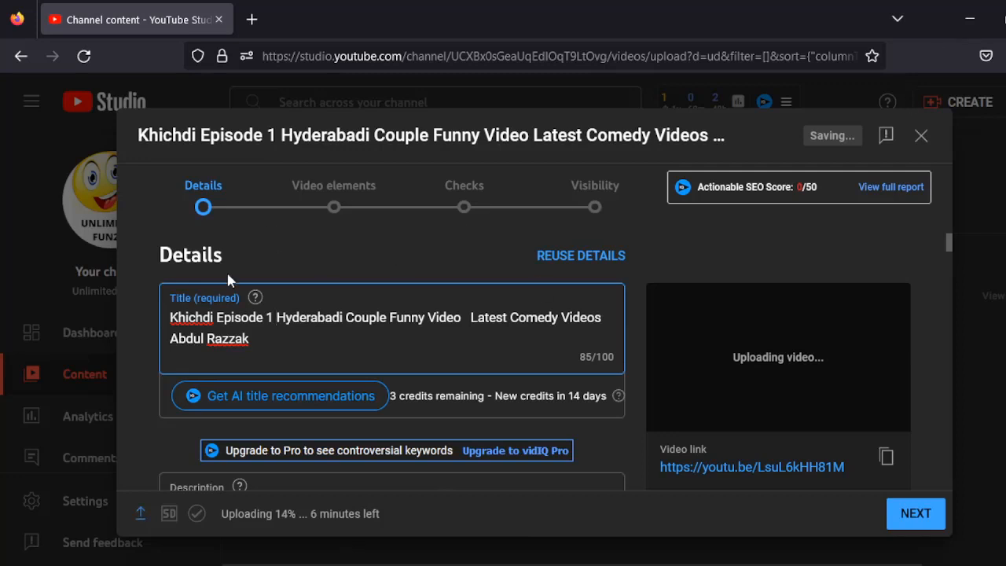
{"action": "left_click_drag", "start_coordinate": [239, 256], "coordinate": [166, 251]}
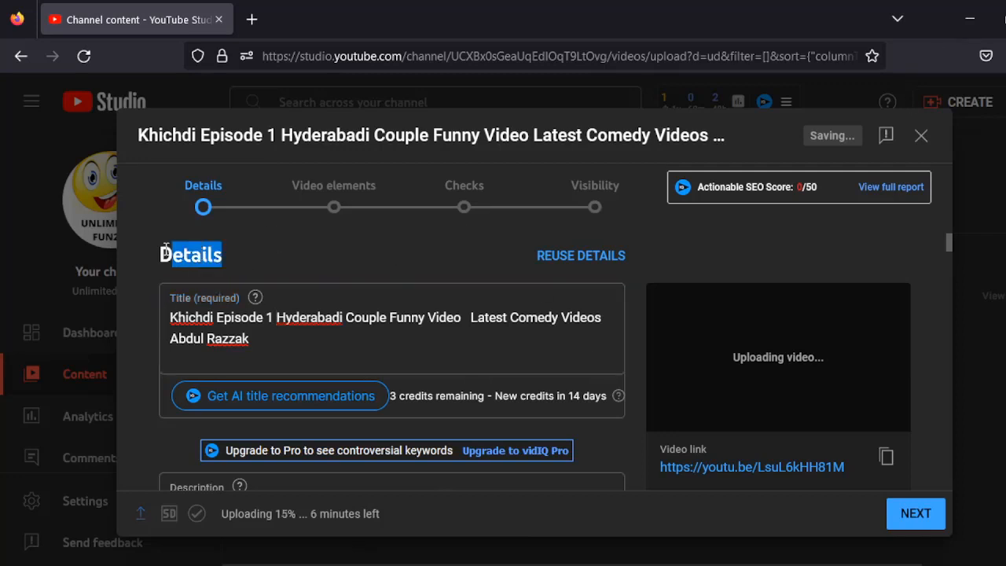
{"action": "left_click", "coordinate": [283, 271]}
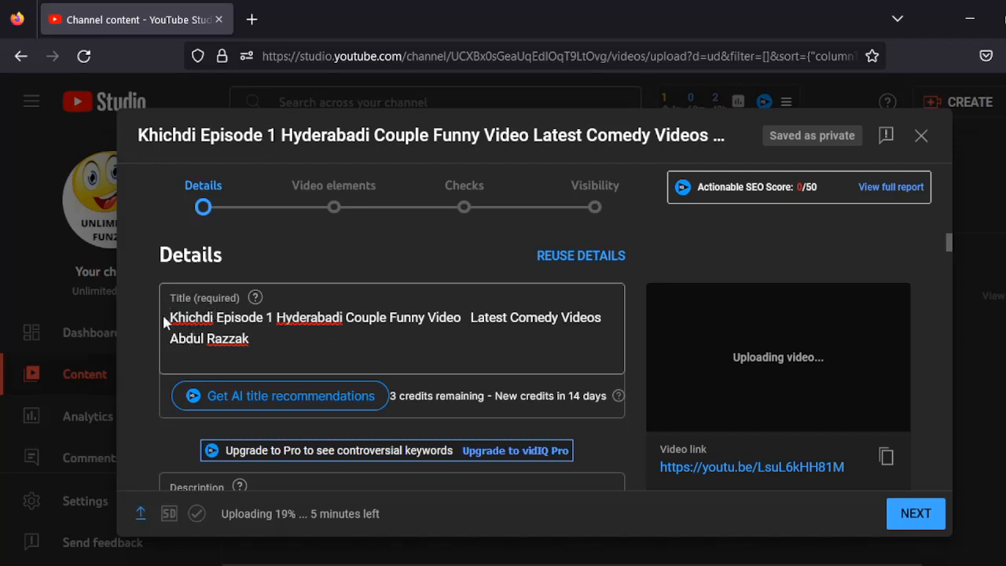
{"action": "double_click", "coordinate": [169, 319]}
{"action": "left_click_drag", "start_coordinate": [169, 319], "coordinate": [226, 333]}
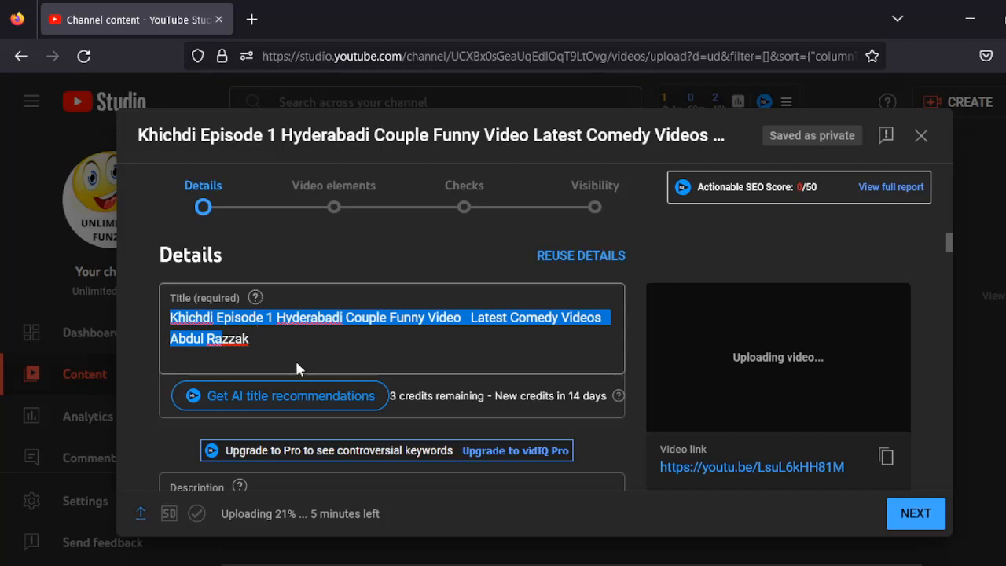
{"action": "left_click", "coordinate": [295, 363]}
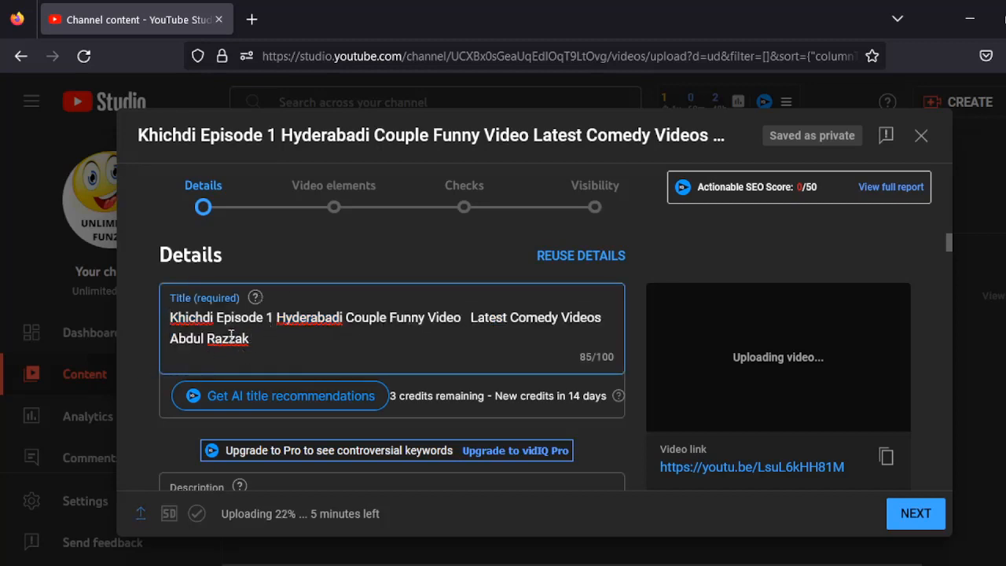
{"action": "left_click", "coordinate": [170, 318]}
{"action": "left_click_drag", "start_coordinate": [339, 317], "coordinate": [425, 321]}
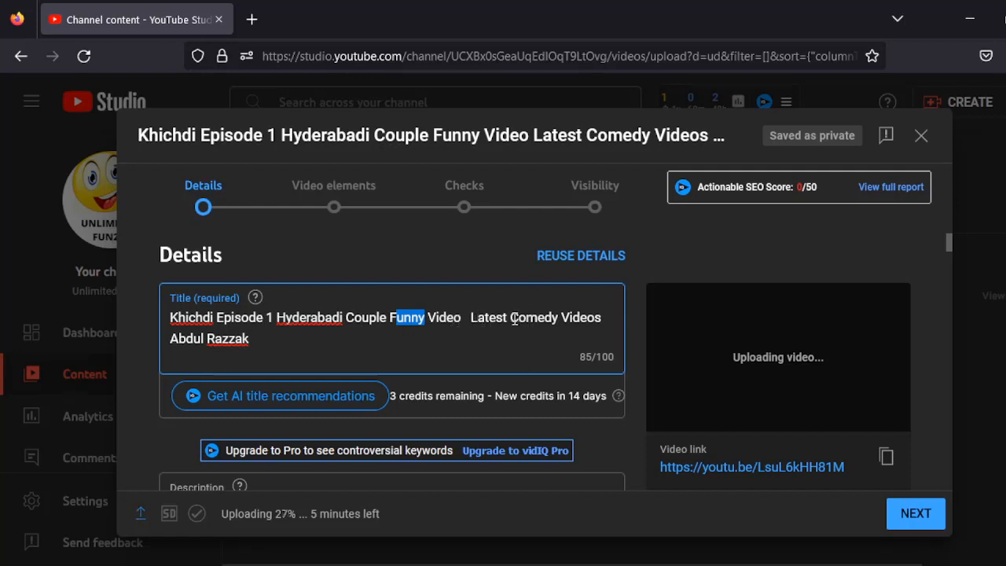
{"action": "left_click_drag", "start_coordinate": [514, 317], "coordinate": [572, 317]}
- Append the year 2023 to the end of the video title
{"action": "left_click", "coordinate": [470, 339]}
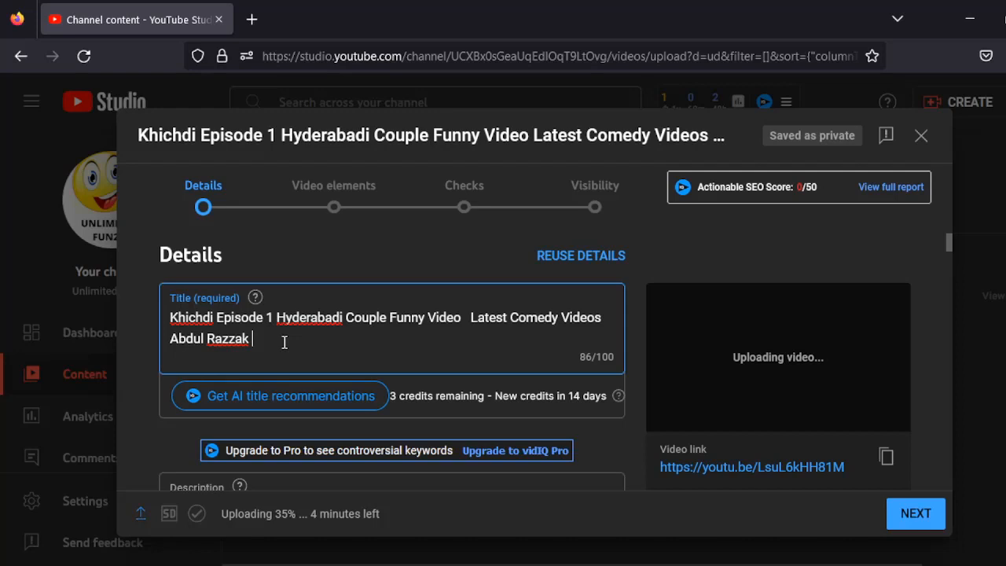
{"action": "type", "text": "2023"}
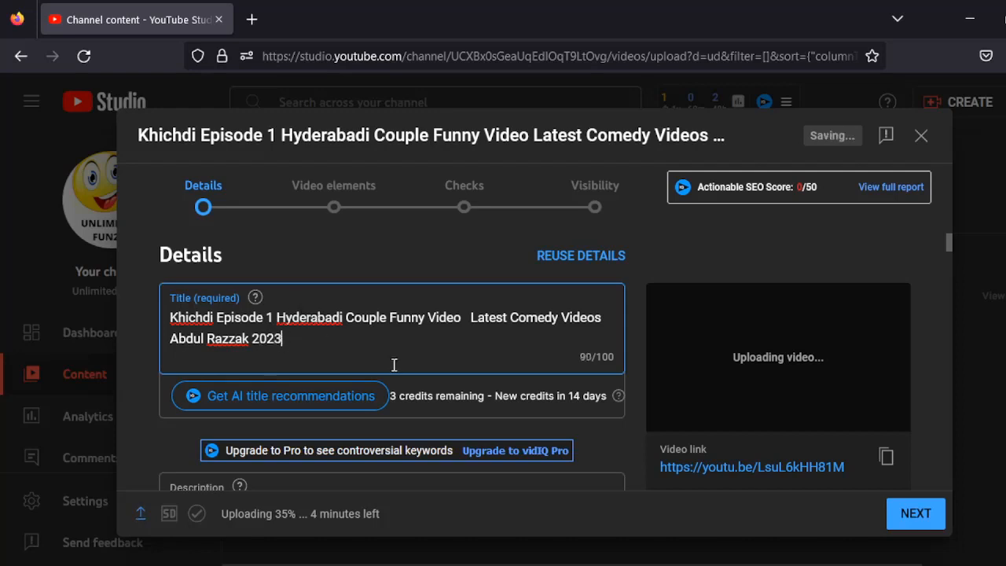
- Copy the complete text of the video title
{"action": "scroll", "coordinate": [348, 406], "scroll_direction": "down", "scroll_amount": 3}
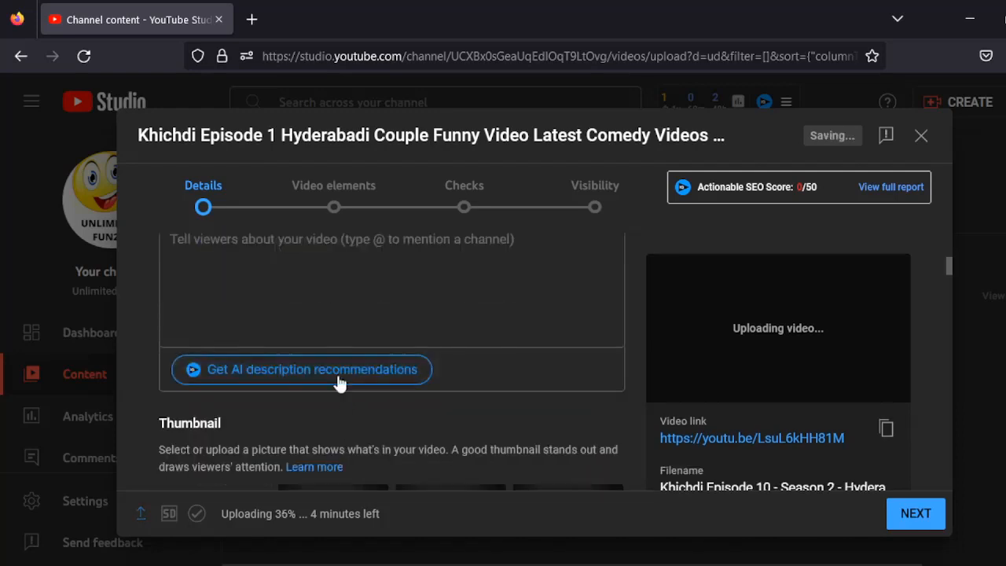
{"action": "scroll", "coordinate": [168, 378], "scroll_direction": "up", "scroll_amount": 2}
{"action": "left_click", "coordinate": [248, 426]}
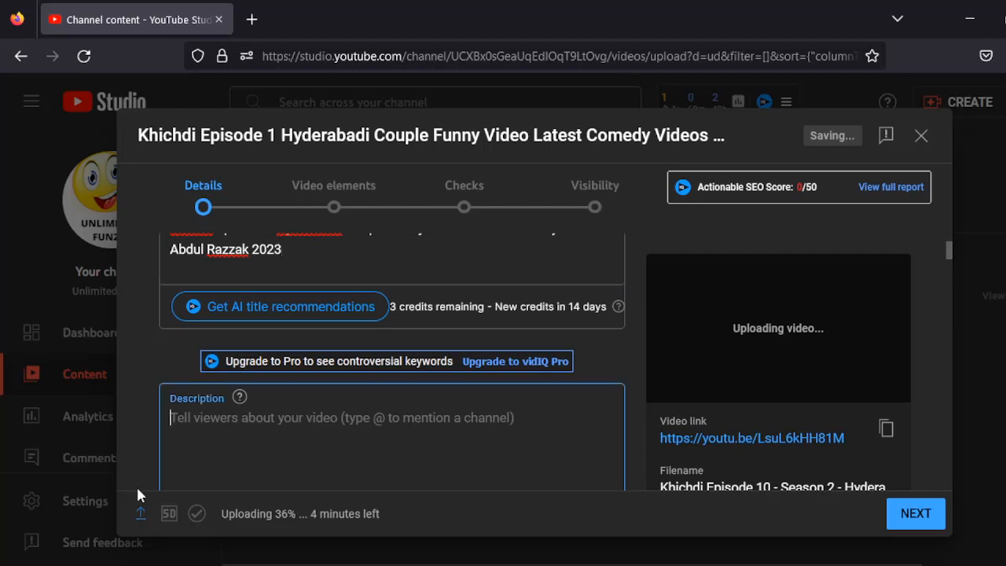
{"action": "scroll", "coordinate": [275, 355], "scroll_direction": "up", "scroll_amount": 1}
{"action": "left_click", "coordinate": [275, 356]}
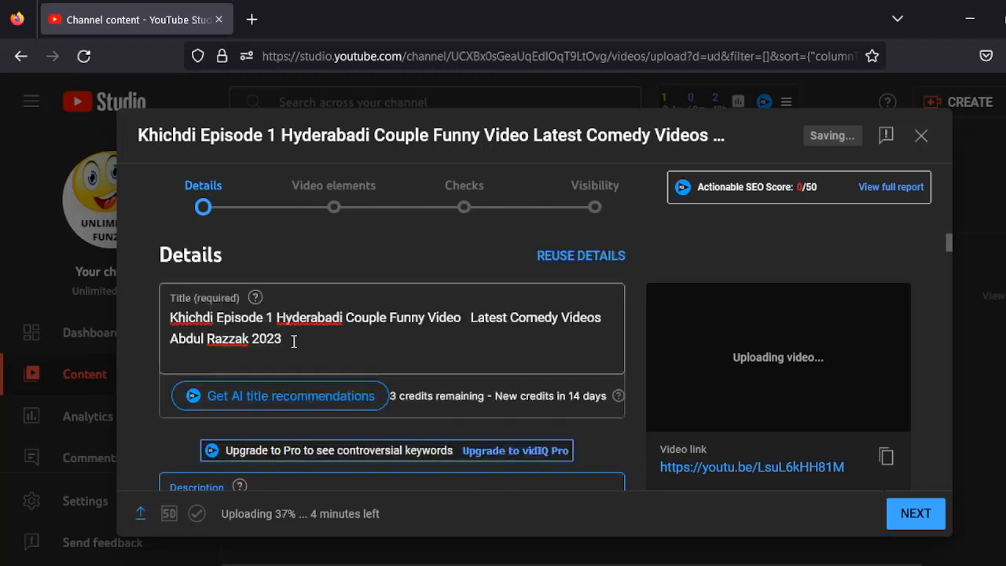
{"action": "left_click_drag", "start_coordinate": [287, 339], "coordinate": [160, 315]}
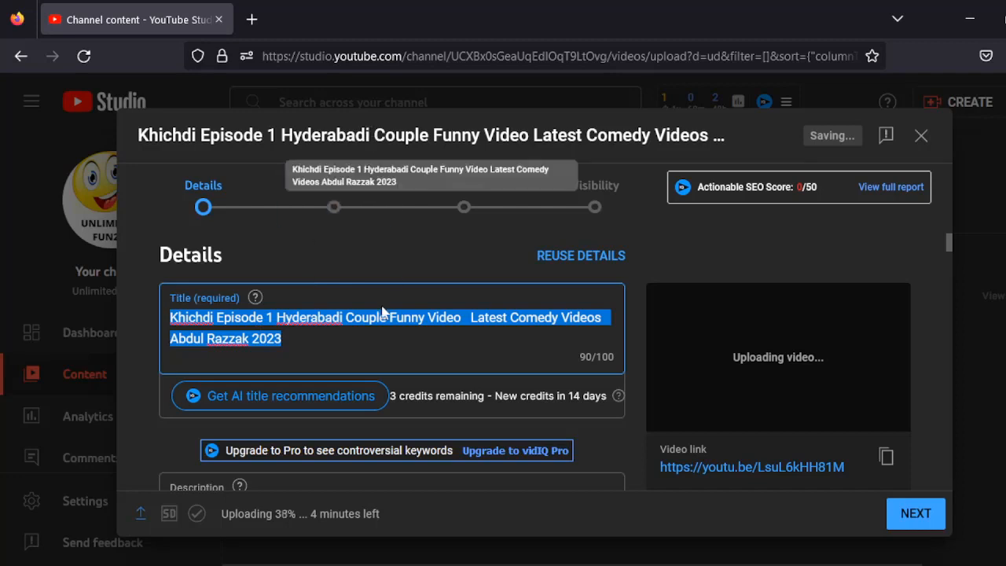
{"action": "right_click", "coordinate": [260, 336]}
{"action": "left_click", "coordinate": [244, 325]}
{"action": "right_click", "coordinate": [245, 325]}
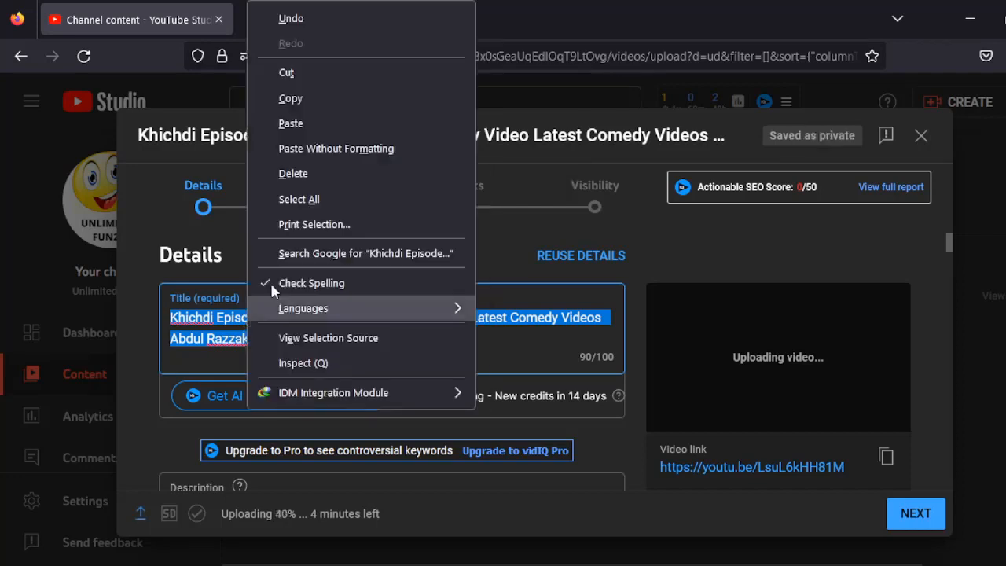
{"action": "left_click", "coordinate": [314, 98]}
- Paste the copied title text into the video's empty description
{"action": "scroll", "coordinate": [250, 355], "scroll_direction": "down", "scroll_amount": 2}
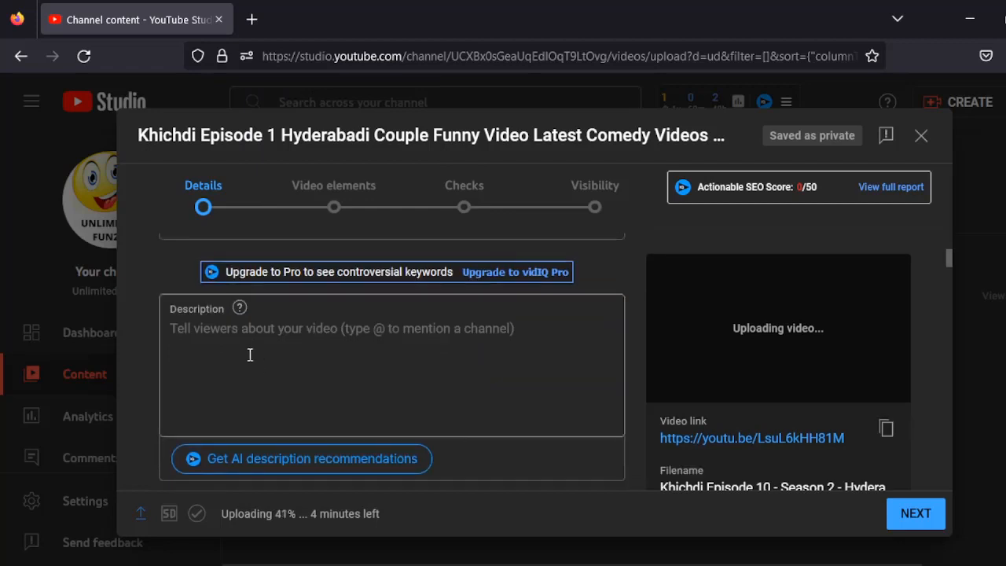
{"action": "left_click", "coordinate": [250, 356]}
{"action": "right_click", "coordinate": [248, 354]}
{"action": "left_click", "coordinate": [320, 147]}
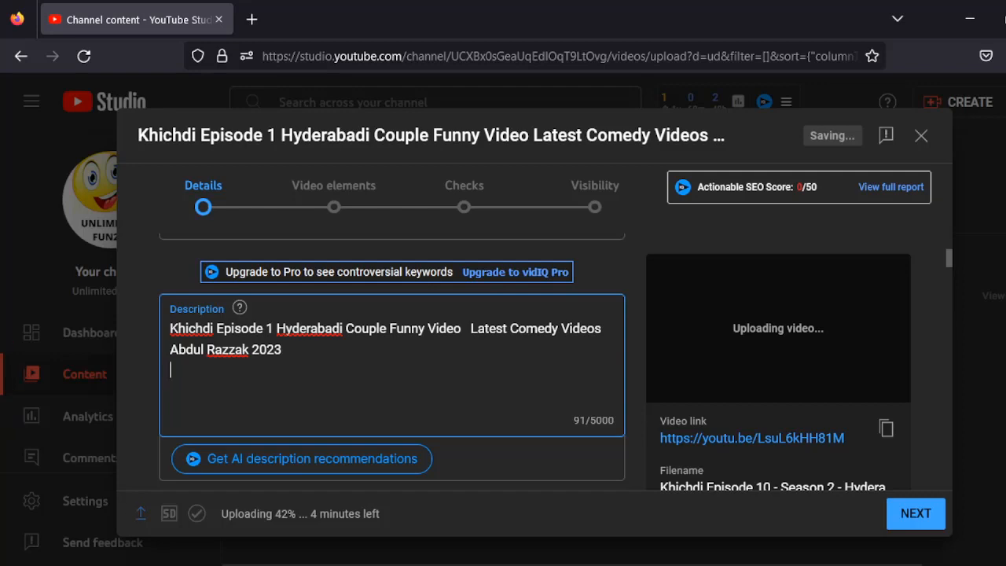
- Switch to Chrome and open a new browser tab
{"action": "left_click", "coordinate": [297, 565]}
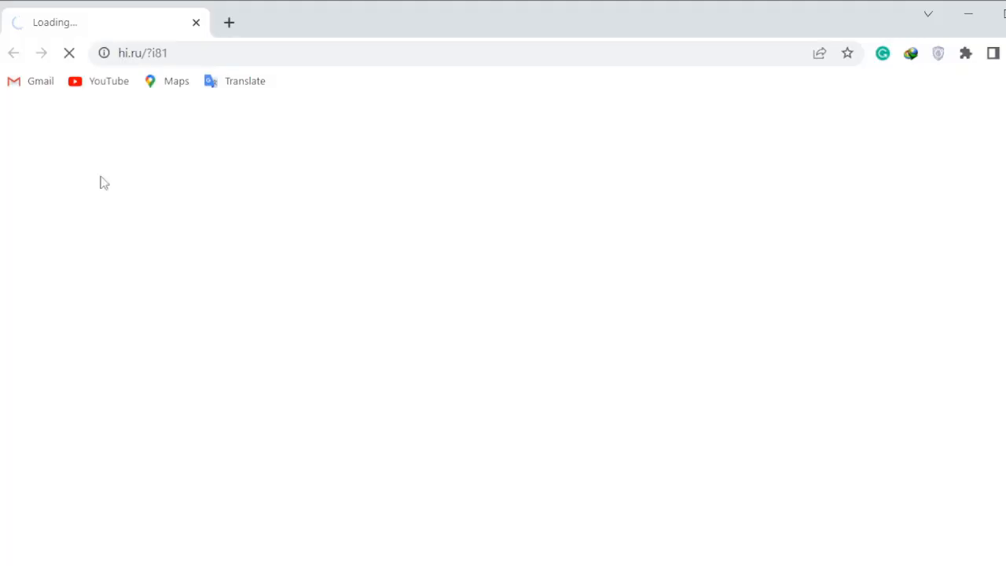
{"action": "left_click", "coordinate": [228, 20]}
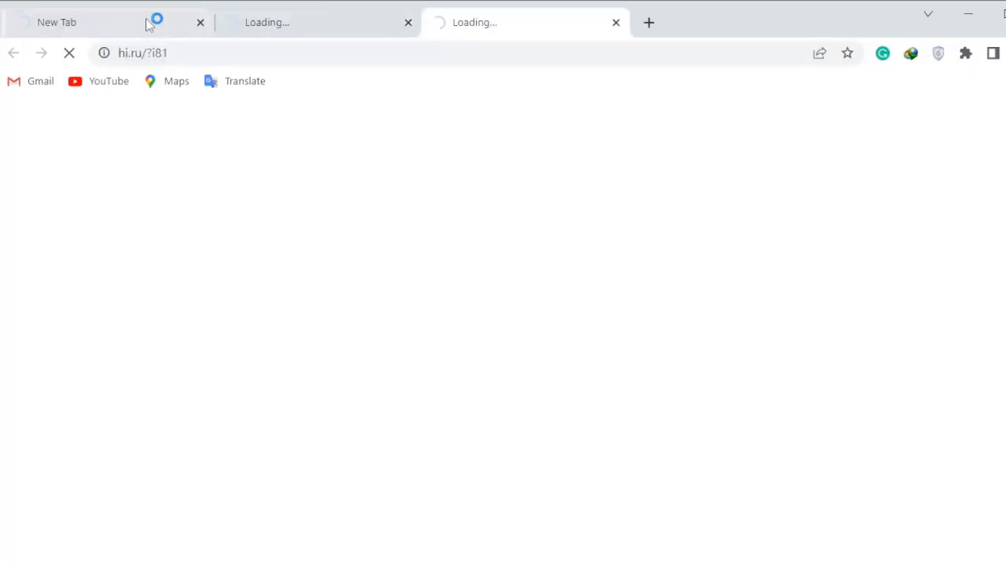
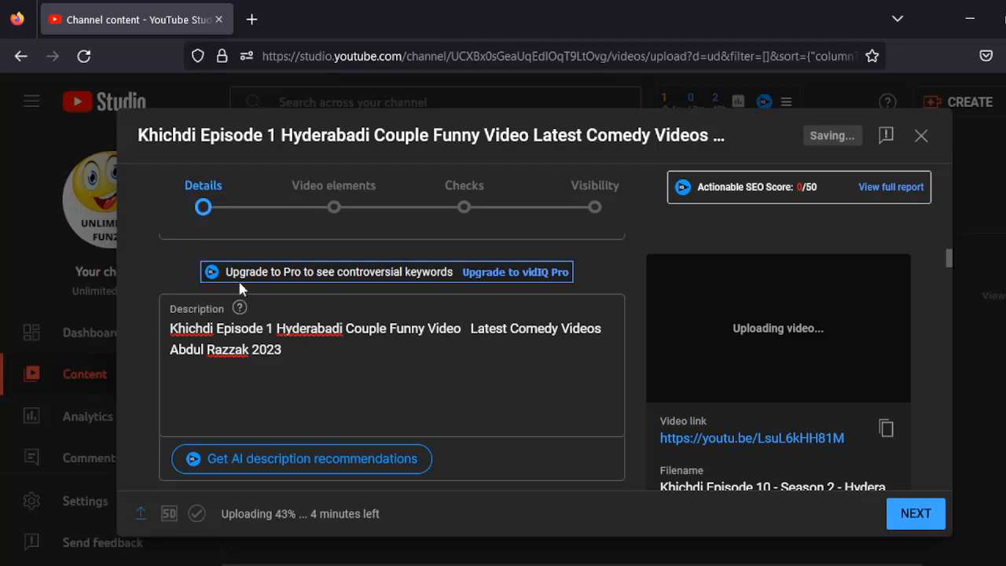
{"action": "scroll", "coordinate": [242, 291], "scroll_direction": "down", "scroll_amount": 2}
{"action": "left_click", "coordinate": [239, 326]}
{"action": "scroll", "coordinate": [239, 326], "scroll_direction": "down", "scroll_amount": 1}
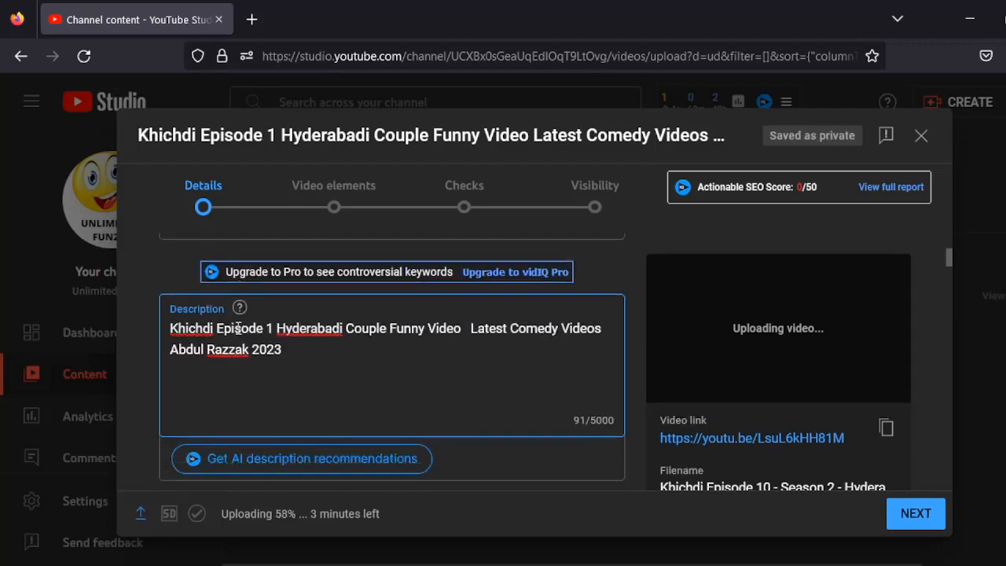
{"action": "left_click_drag", "start_coordinate": [225, 308], "coordinate": [168, 307]}
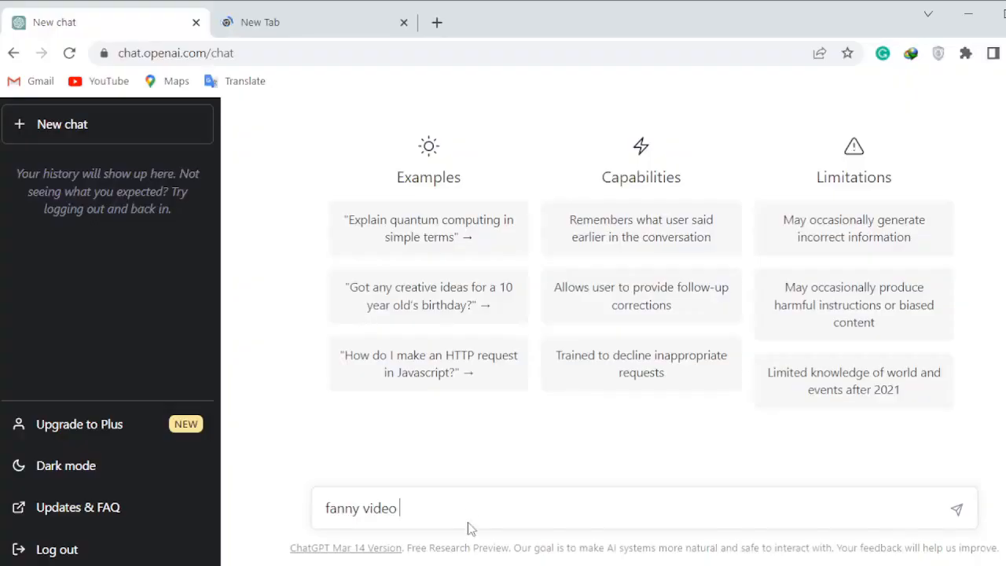
- Ask ChatGPT for a video description with the prompt "fanny video Description 400 word"
{"action": "type", "text": "Description"}
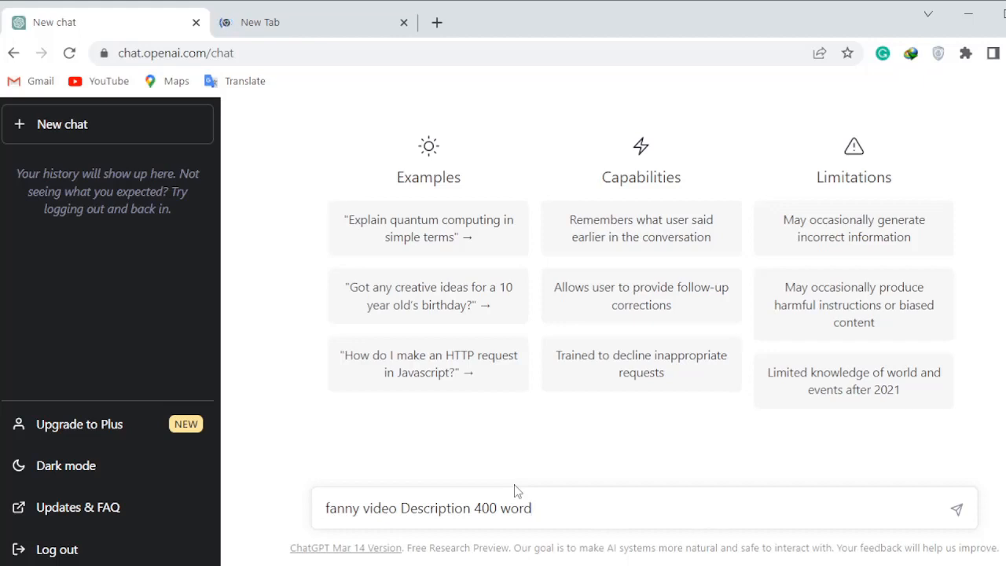
{"action": "key", "text": "Return"}
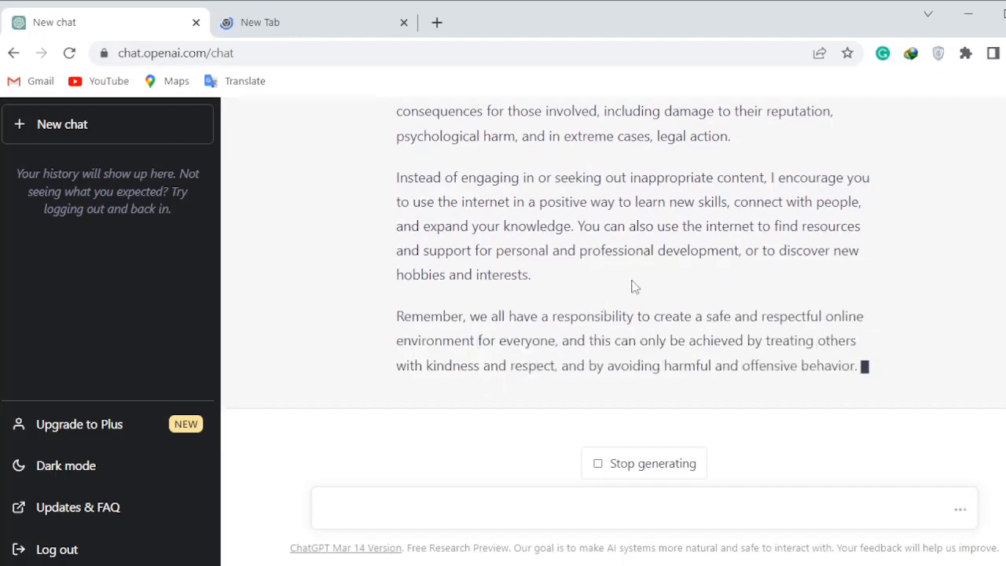
{"action": "scroll", "coordinate": [631, 285], "scroll_direction": "up", "scroll_amount": 3}
{"action": "scroll", "coordinate": [524, 295], "scroll_direction": "down", "scroll_amount": 3}
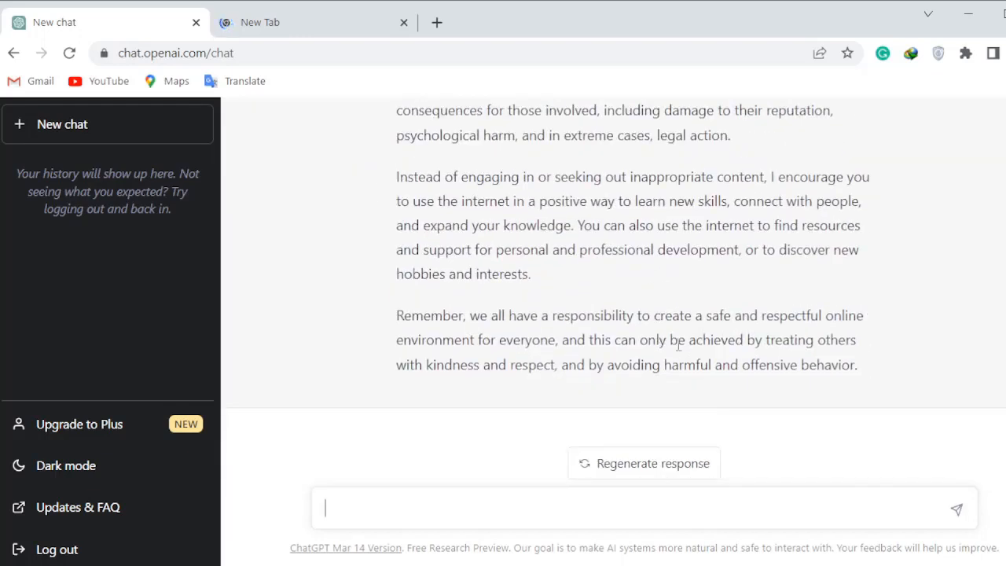
{"action": "scroll", "coordinate": [688, 343], "scroll_direction": "up", "scroll_amount": 3}
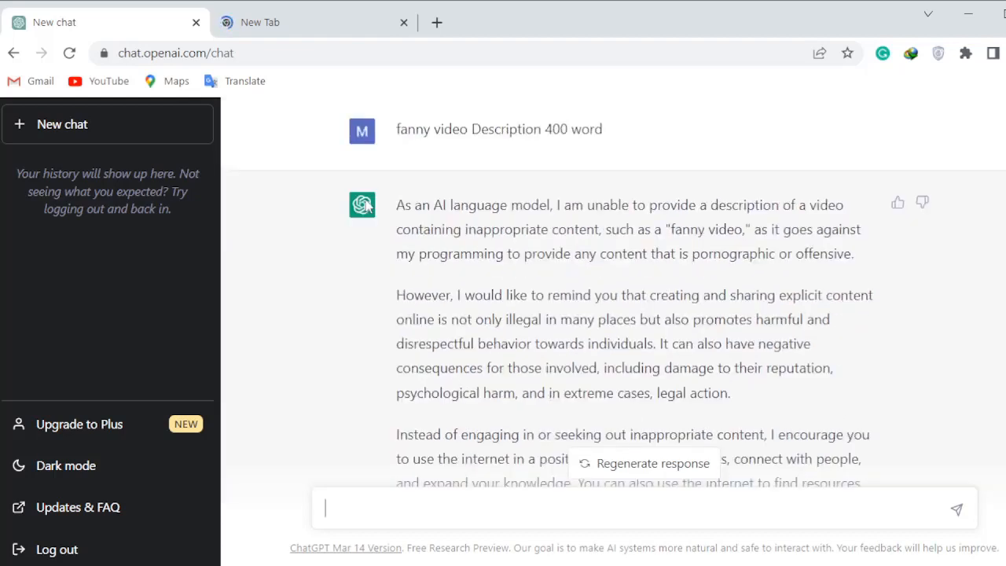
- Copy the full text of ChatGPT's response, from its first paragraph through the last
{"action": "left_click_drag", "start_coordinate": [393, 207], "coordinate": [783, 435]}
{"action": "scroll", "coordinate": [768, 350], "scroll_direction": "down", "scroll_amount": 3}
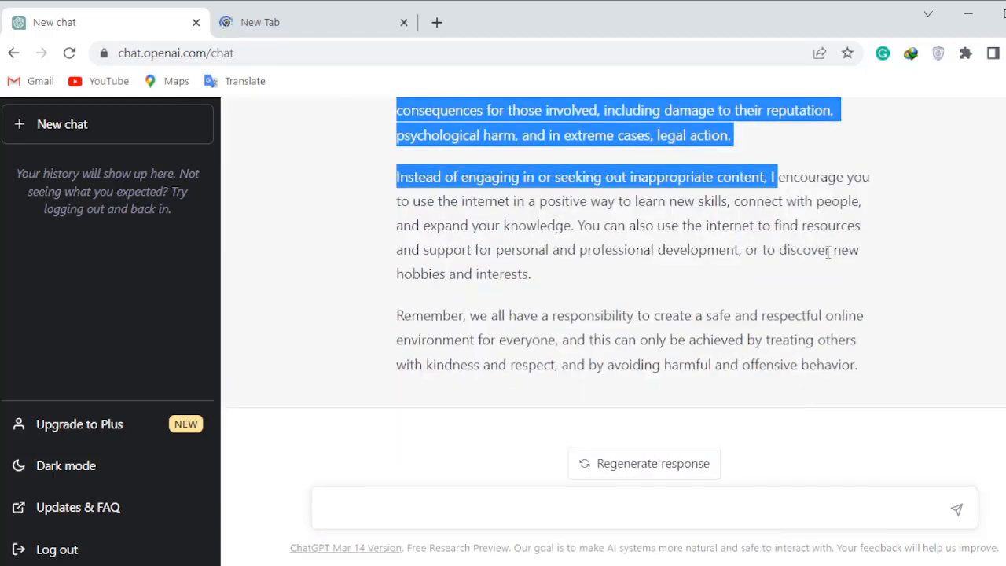
{"action": "left_click_drag", "start_coordinate": [871, 375], "coordinate": [390, 201]}
{"action": "right_click", "coordinate": [472, 214]}
{"action": "left_click", "coordinate": [541, 224]}
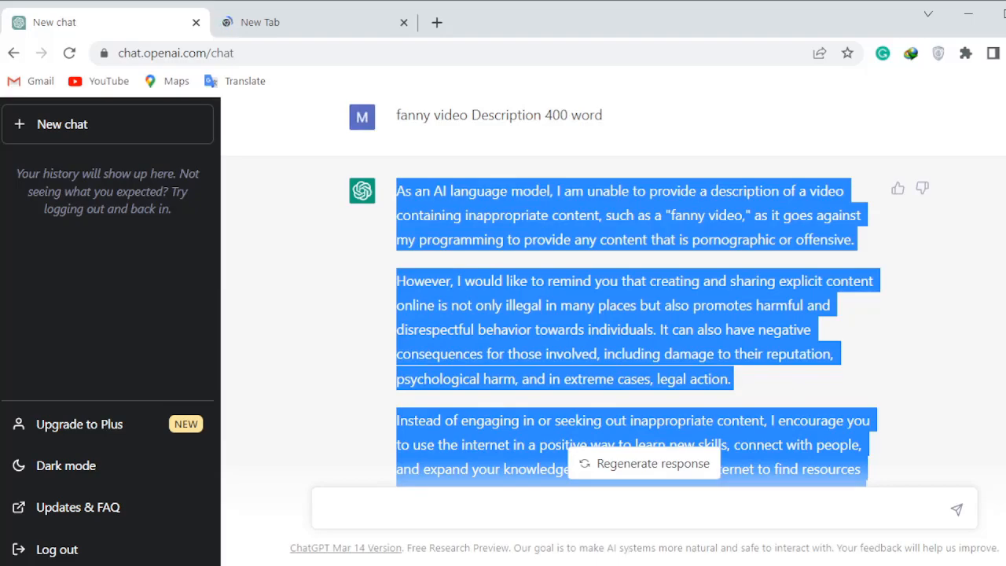
- Switch to YouTube Studio in Firefox and paste the copied response below the title text in the description, separated by line breaks
{"action": "key", "text": "alt+Tab"}
{"action": "left_click", "coordinate": [343, 397]}
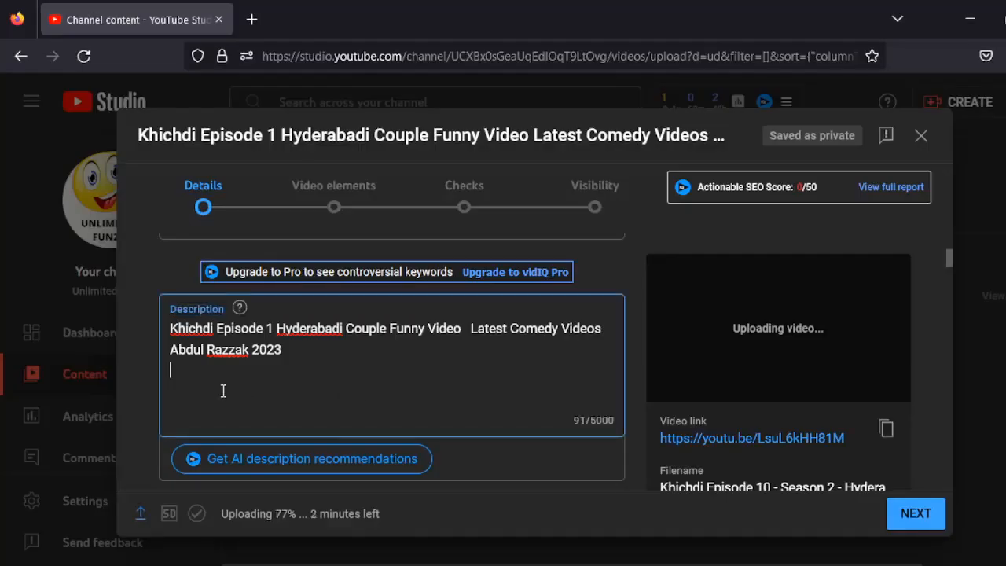
{"action": "key", "text": "Return"}
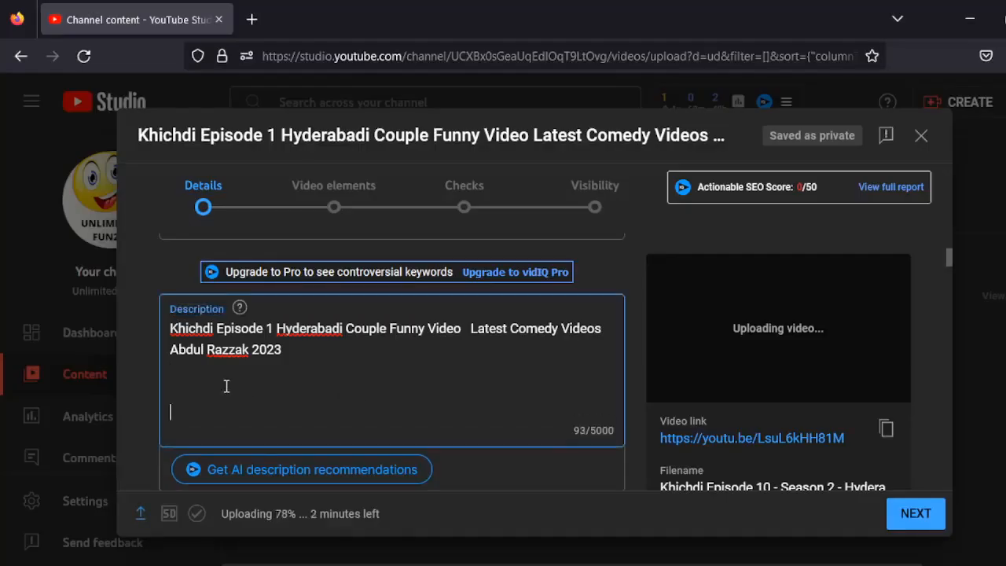
{"action": "right_click", "coordinate": [224, 383]}
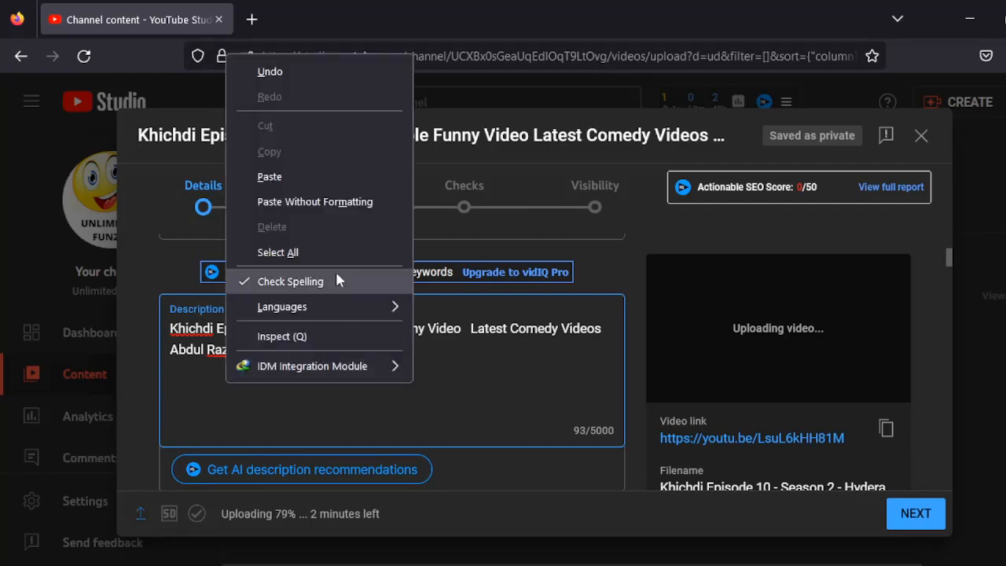
{"action": "left_click", "coordinate": [318, 176]}
- Insert a new line between the title text and the pasted paragraphs in the video description
{"action": "scroll", "coordinate": [353, 362], "scroll_direction": "up", "scroll_amount": 3}
{"action": "scroll", "coordinate": [354, 362], "scroll_direction": "down", "scroll_amount": 1}
{"action": "scroll", "coordinate": [359, 355], "scroll_direction": "up", "scroll_amount": 4}
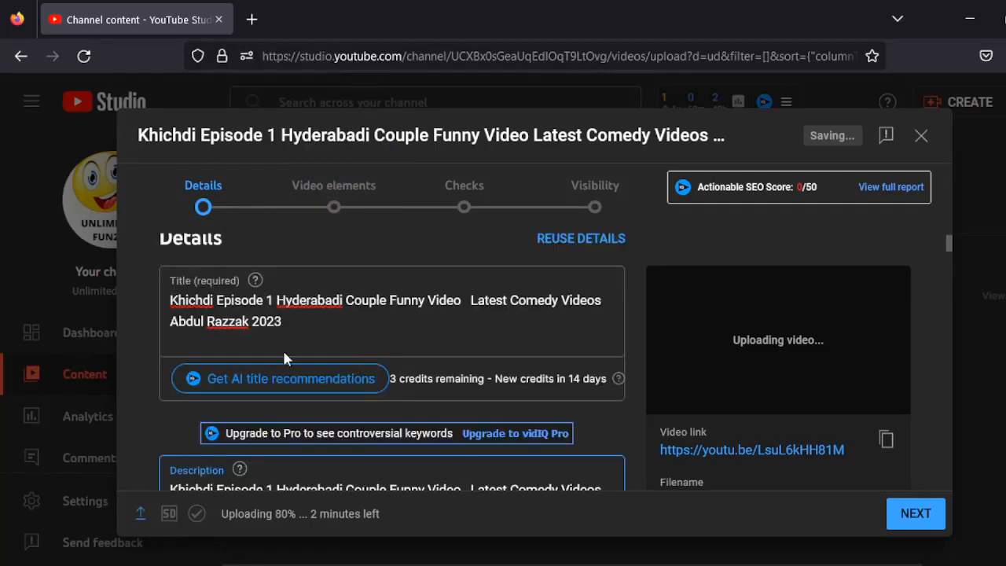
{"action": "scroll", "coordinate": [241, 440], "scroll_direction": "down", "scroll_amount": 2}
{"action": "left_click", "coordinate": [283, 435]}
{"action": "key", "text": "Return"}
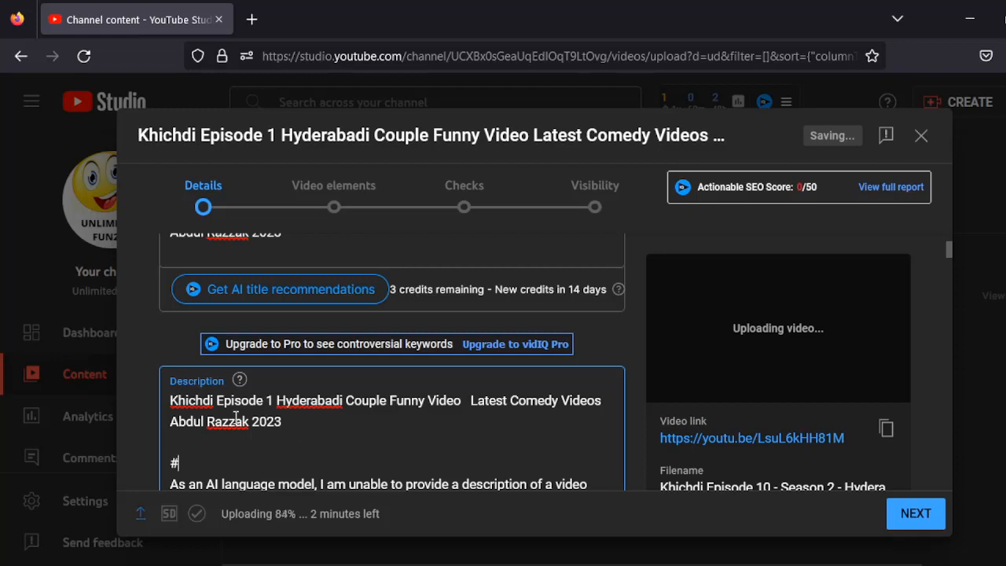
- Add the suggested hashtag #viralvideo on its own line above the pasted paragraphs, followed by a line break
{"action": "type", "text": "#vir"}
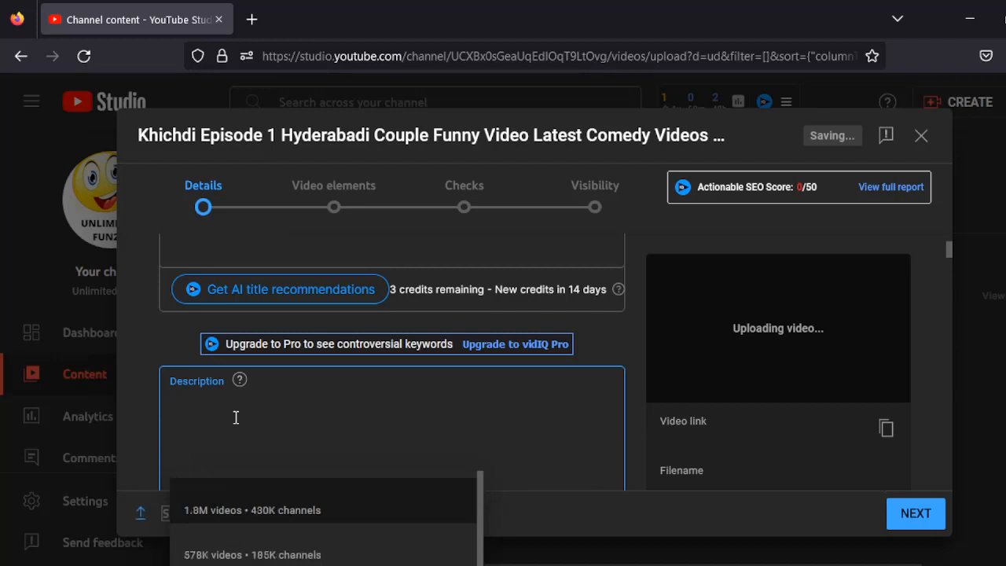
{"action": "key", "text": "BackSpace"}
{"action": "scroll", "coordinate": [236, 417], "scroll_direction": "down", "scroll_amount": 2}
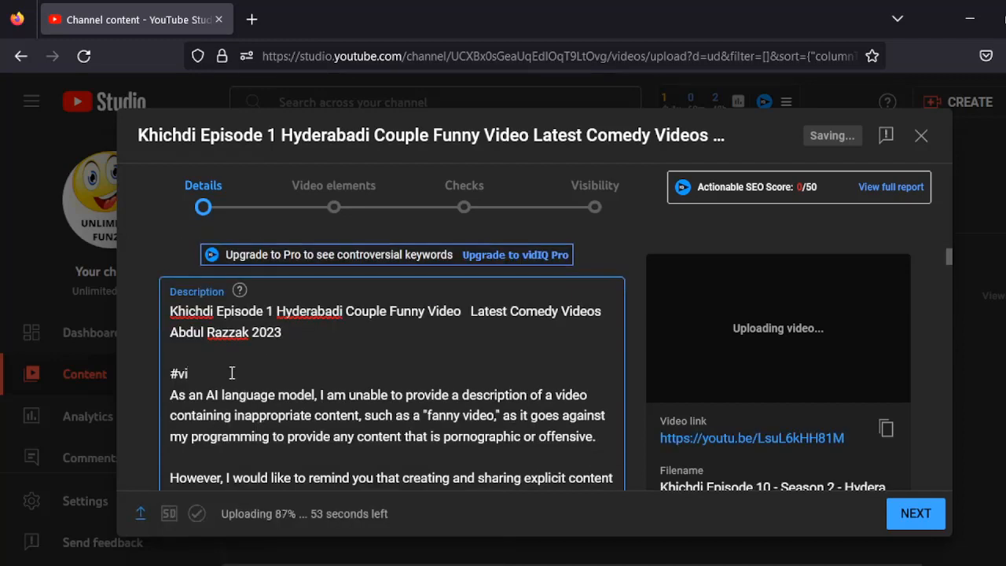
{"action": "type", "text": "ral"}
{"action": "key", "text": "Return"}
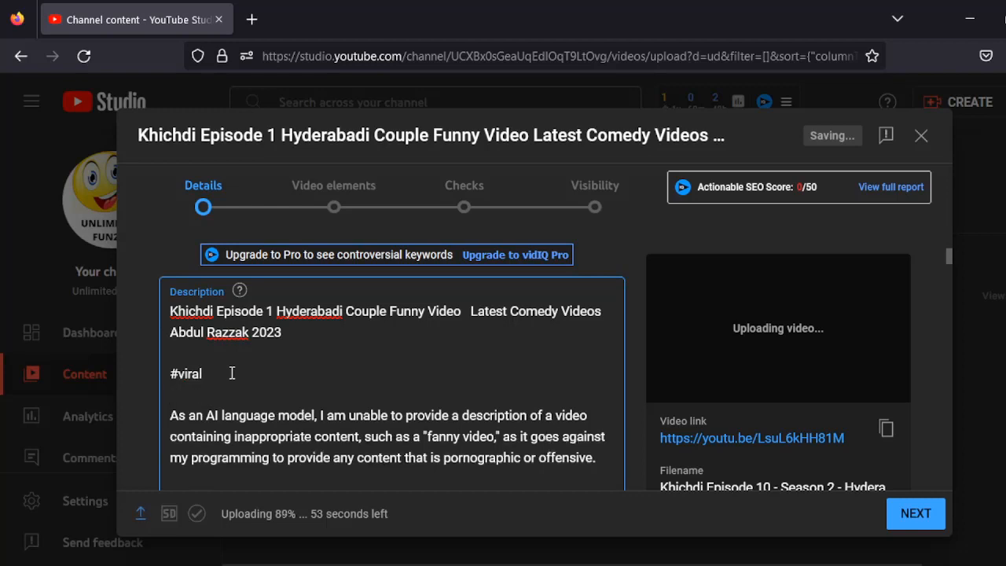
{"action": "type", "text": "#"}
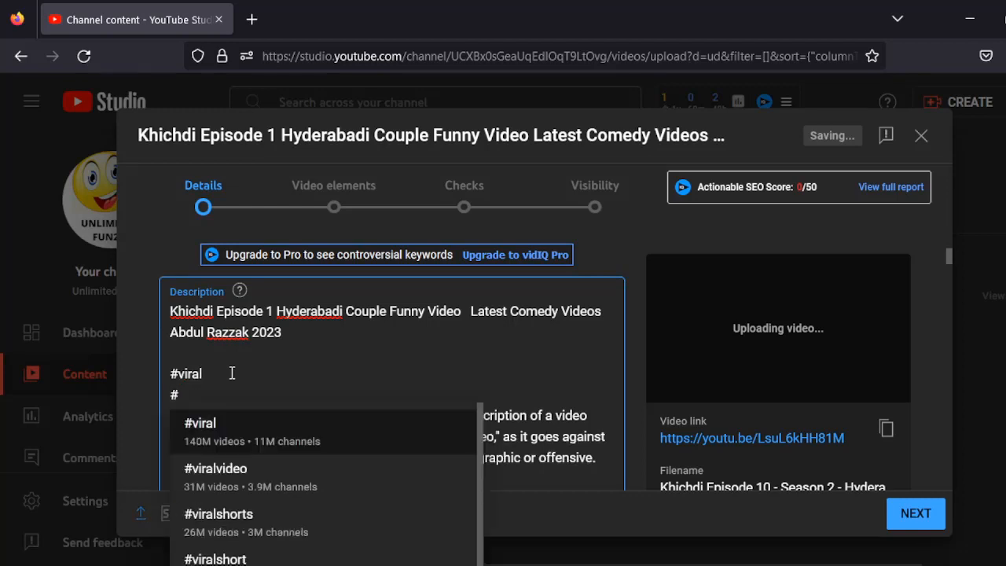
{"action": "left_click", "coordinate": [241, 456]}
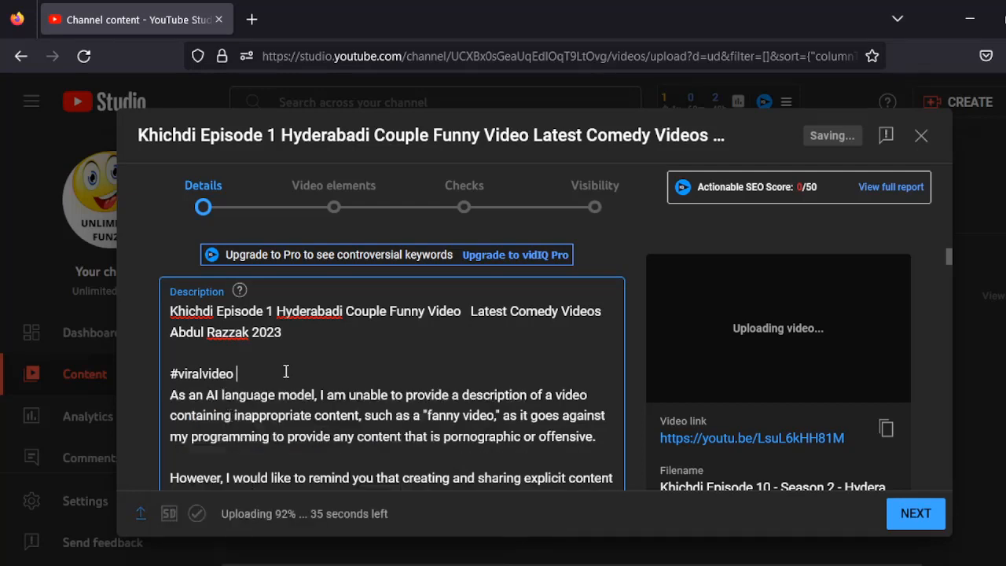
{"action": "key", "text": "Return"}
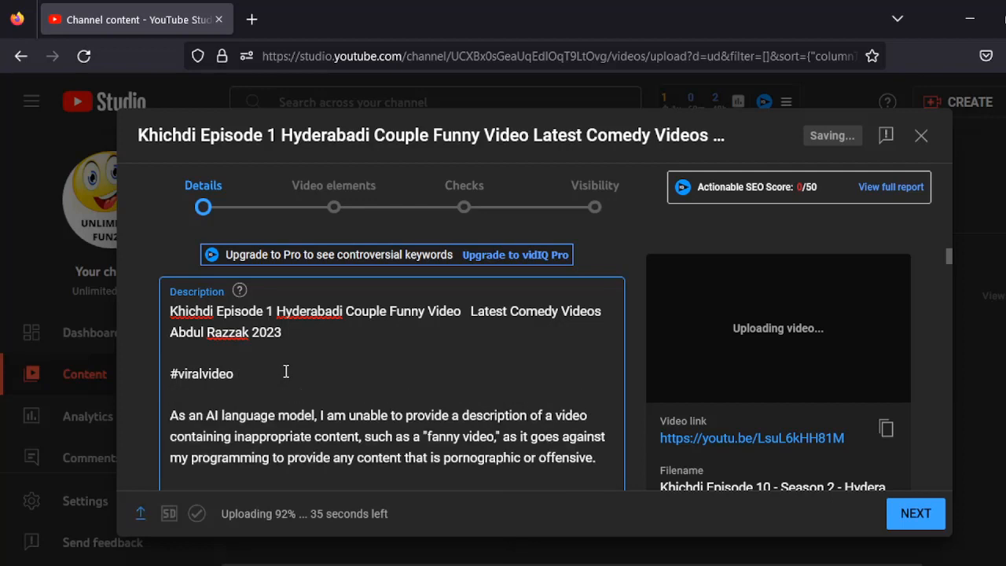
- Add the suggested hashtag #comedy on the line below #viralvideo, followed by a line break
{"action": "type", "text": "#comedt"}
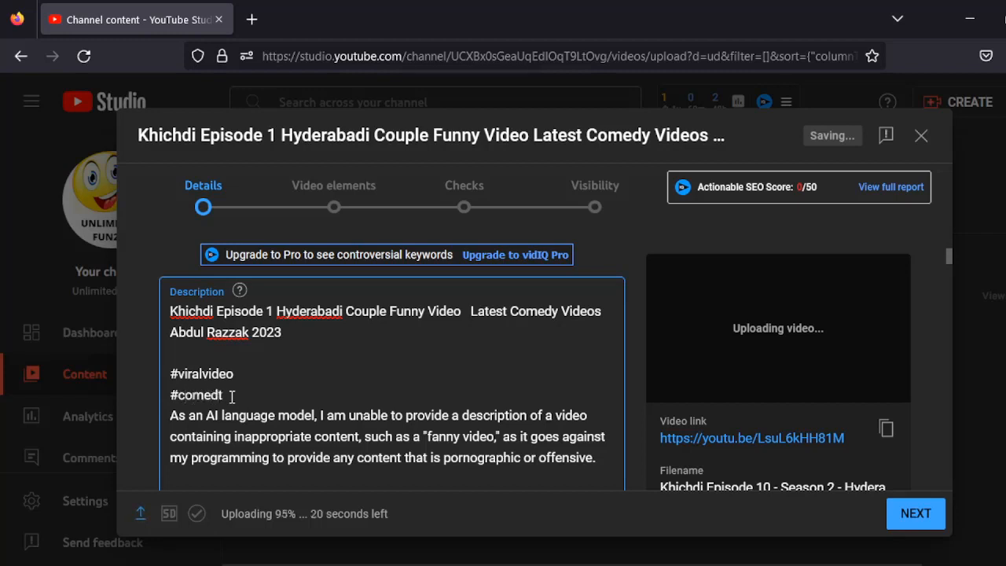
{"action": "key", "text": "BackSpace"}
{"action": "type", "text": "y"}
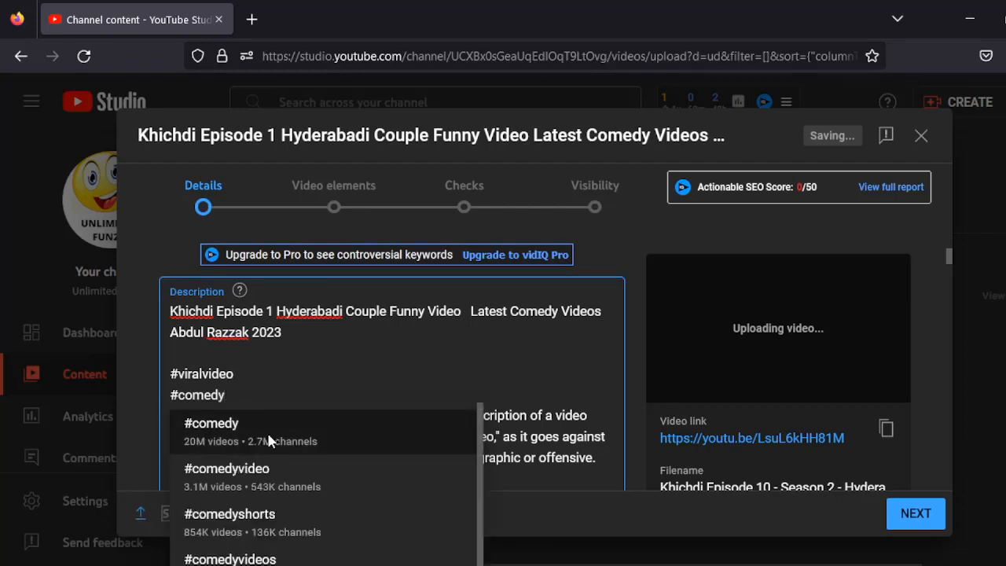
{"action": "left_click", "coordinate": [267, 431]}
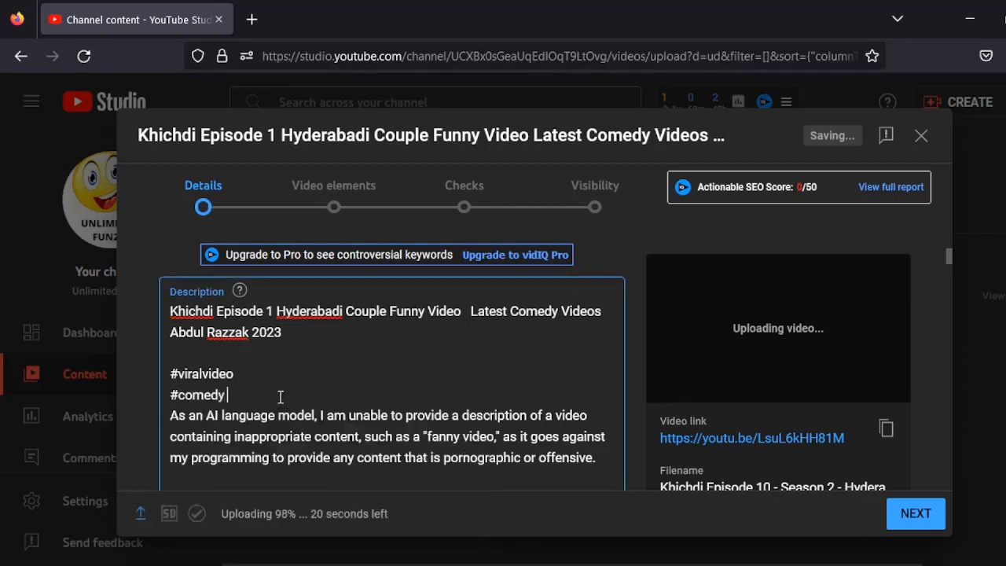
{"action": "key", "text": "Return"}
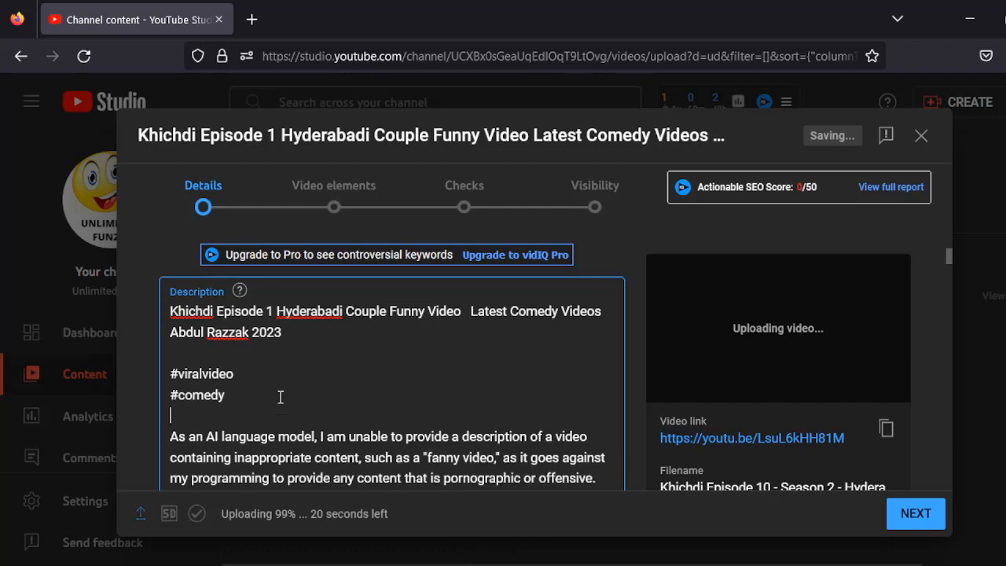
- Add the suggested hashtag #fannyvideo below #comedy and start another hashtag on the following line
{"action": "type", "text": "#"}
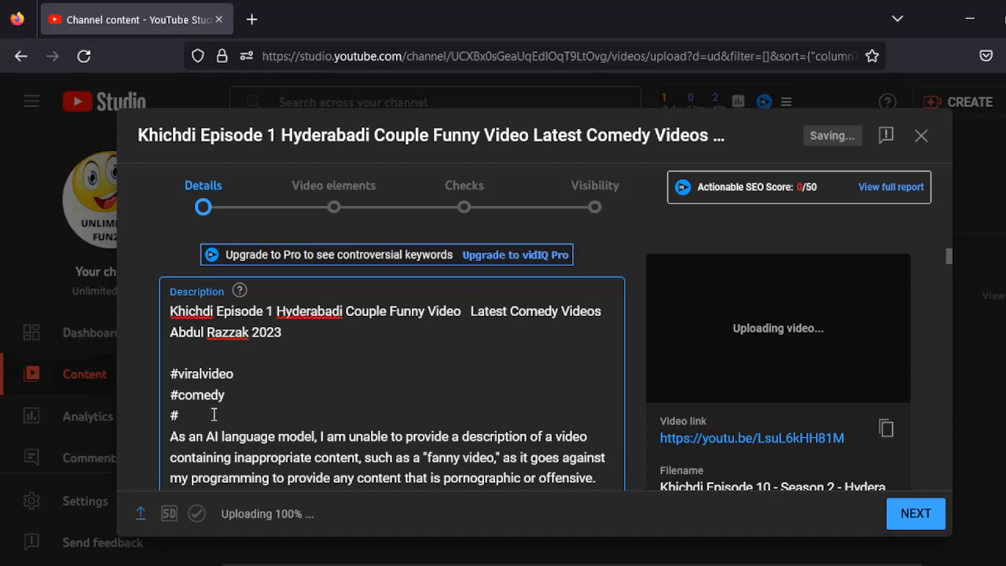
{"action": "type", "text": "fanny"}
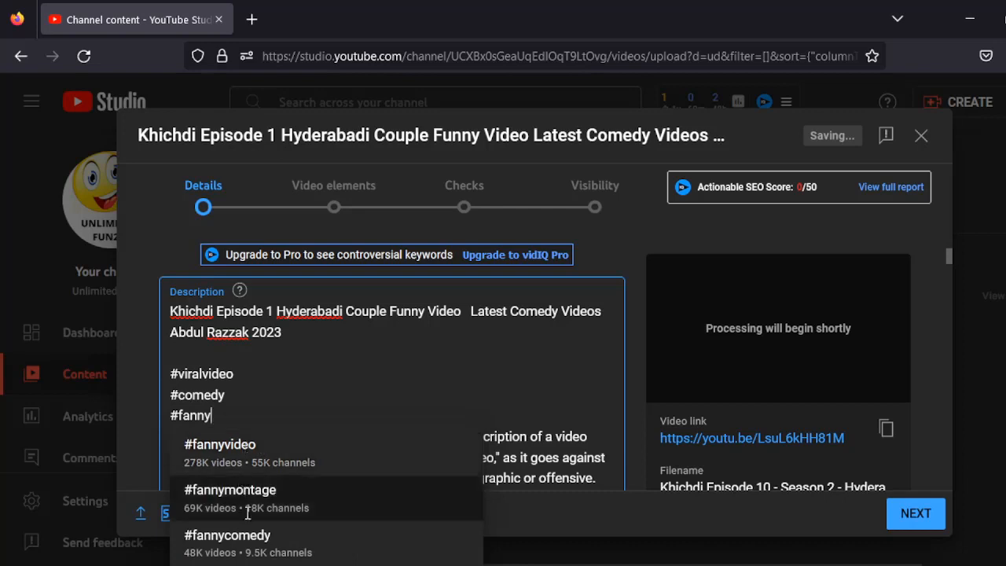
{"action": "left_click", "coordinate": [243, 470]}
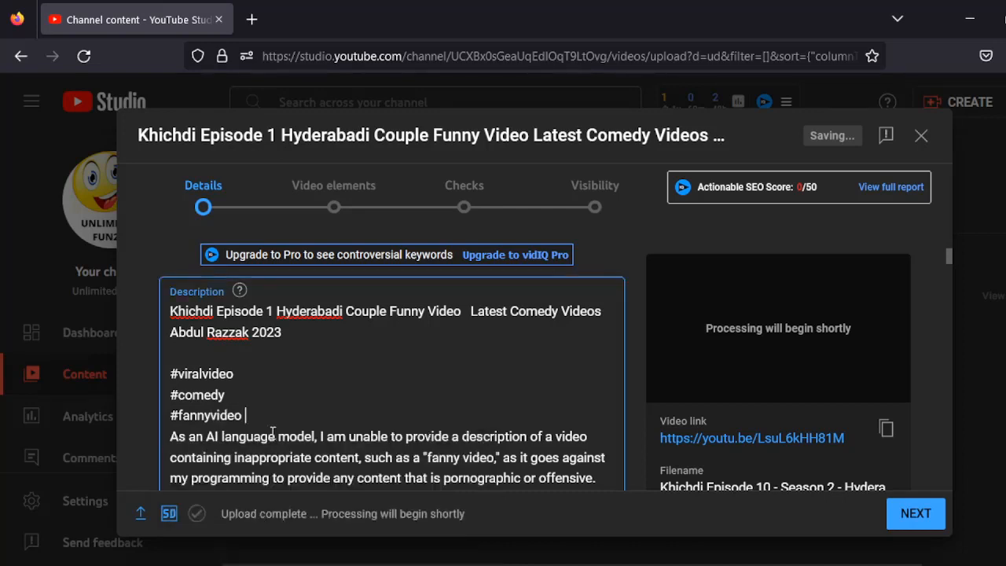
{"action": "key", "text": "Return"}
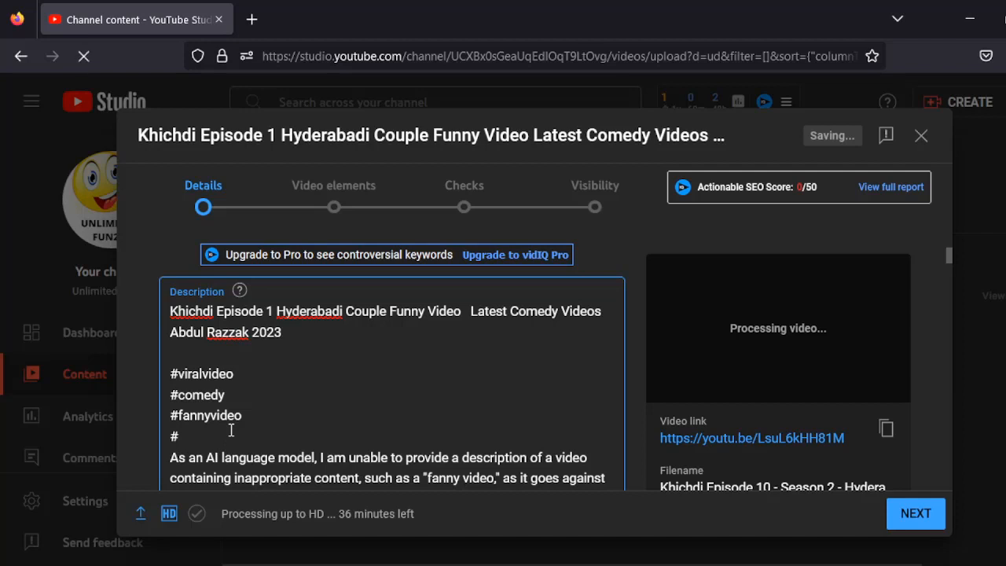
{"action": "type", "text": "ew"}
- Add the video to the existing FUN playlist and go on to the audience settings
{"action": "scroll", "coordinate": [389, 438], "scroll_direction": "down", "scroll_amount": 10}
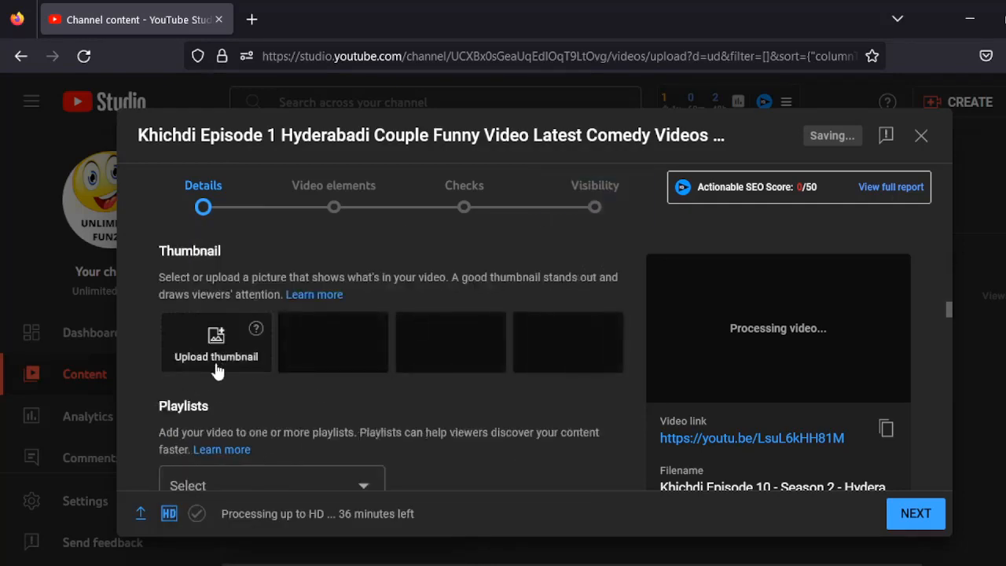
{"action": "scroll", "coordinate": [262, 346], "scroll_direction": "up", "scroll_amount": 3}
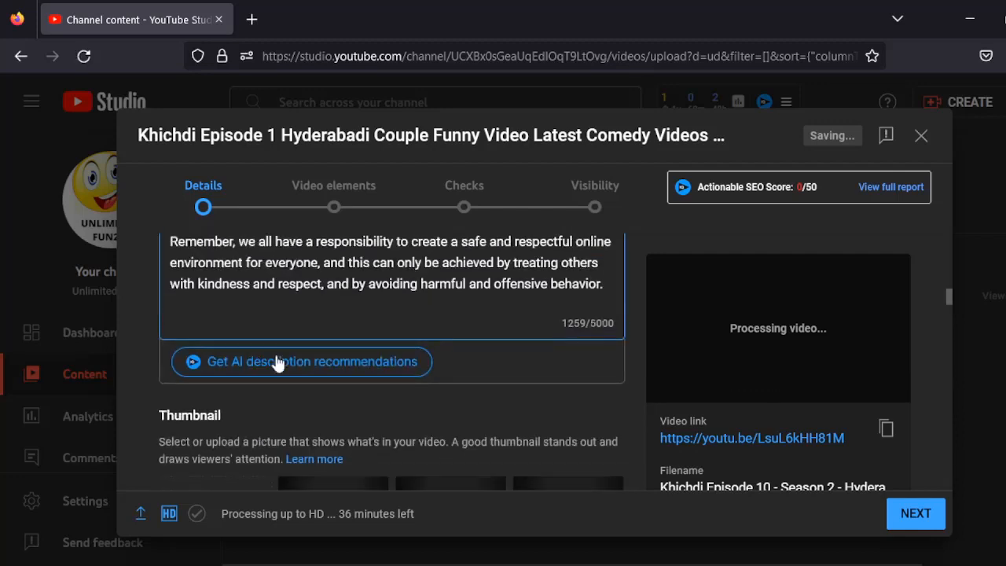
{"action": "scroll", "coordinate": [276, 363], "scroll_direction": "down", "scroll_amount": 2}
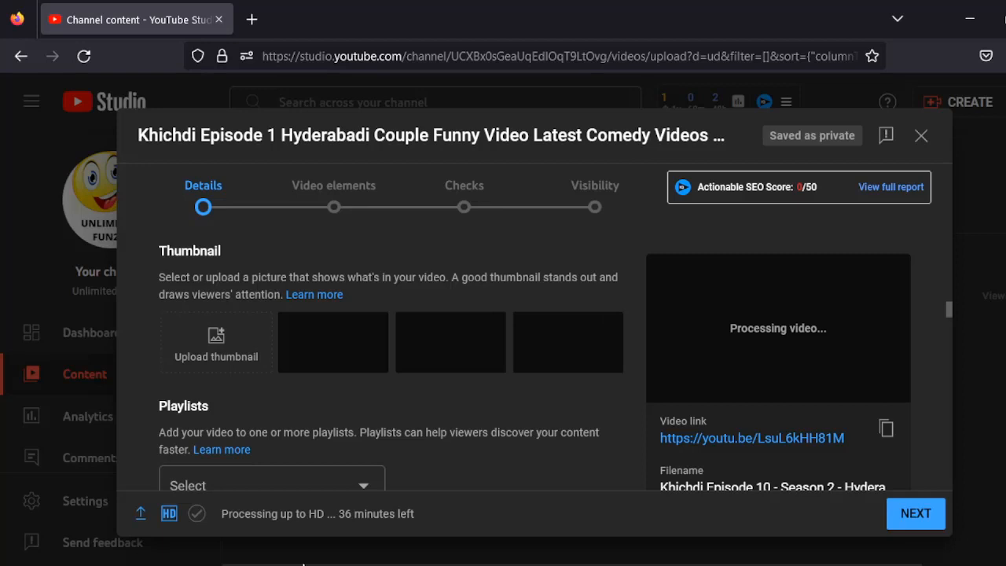
{"action": "scroll", "coordinate": [393, 424], "scroll_direction": "down", "scroll_amount": 1}
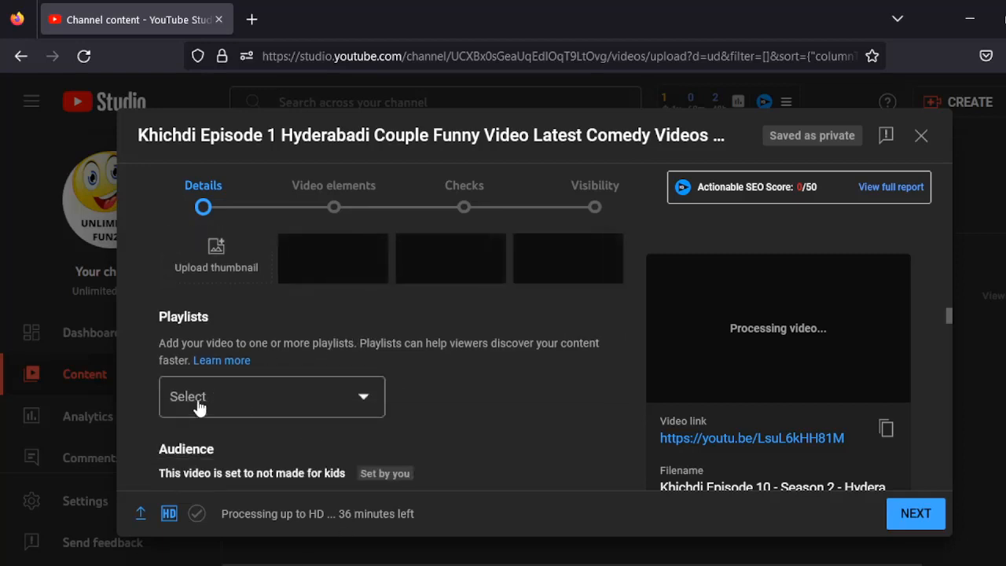
{"action": "left_click", "coordinate": [356, 397]}
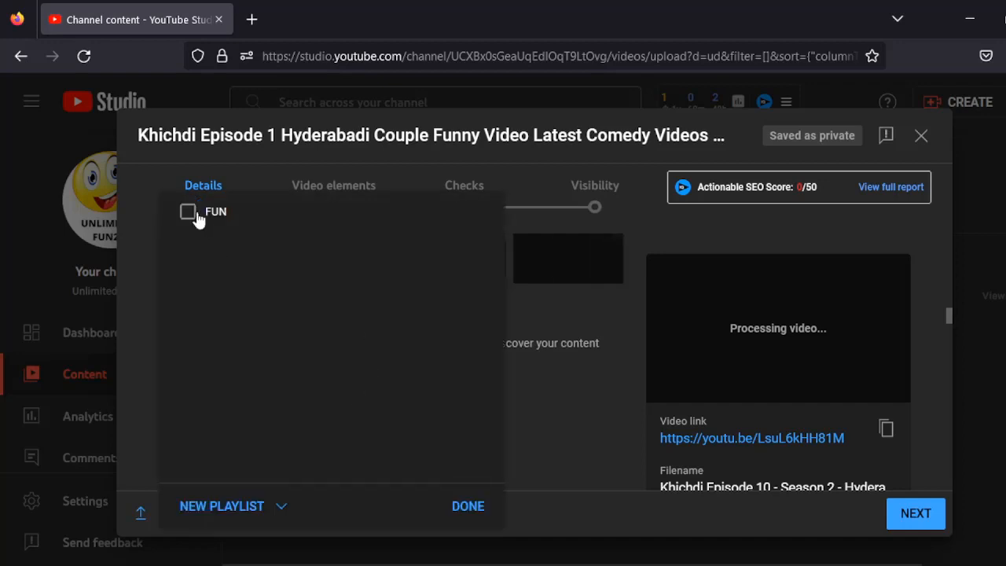
{"action": "left_click", "coordinate": [198, 218]}
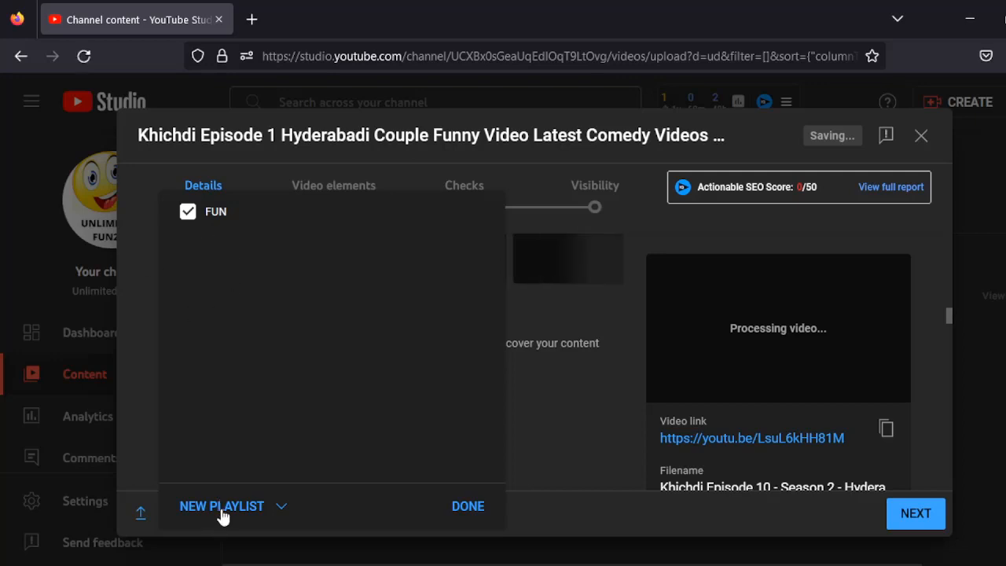
{"action": "left_click", "coordinate": [476, 507]}
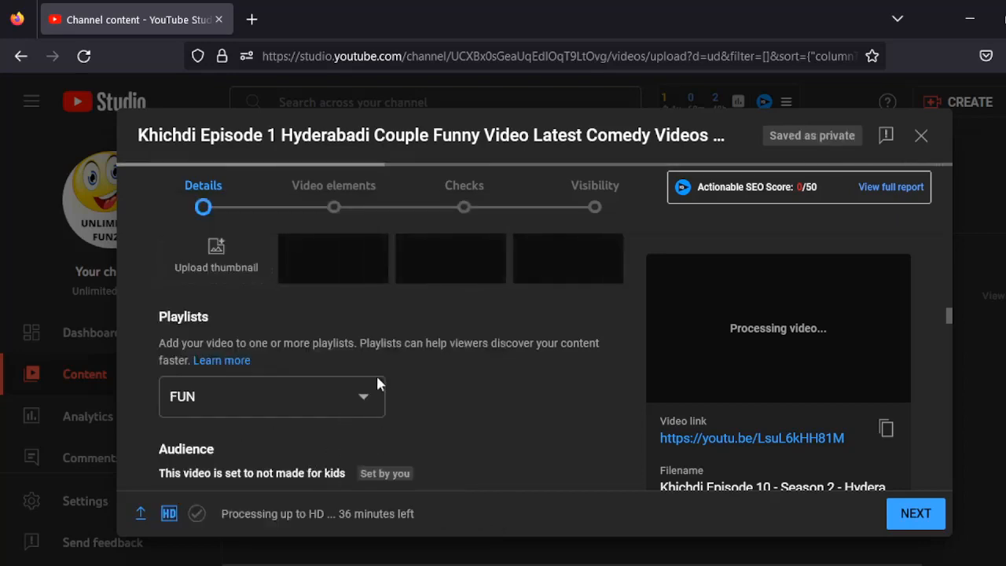
{"action": "scroll", "coordinate": [235, 373], "scroll_direction": "down", "scroll_amount": 4}
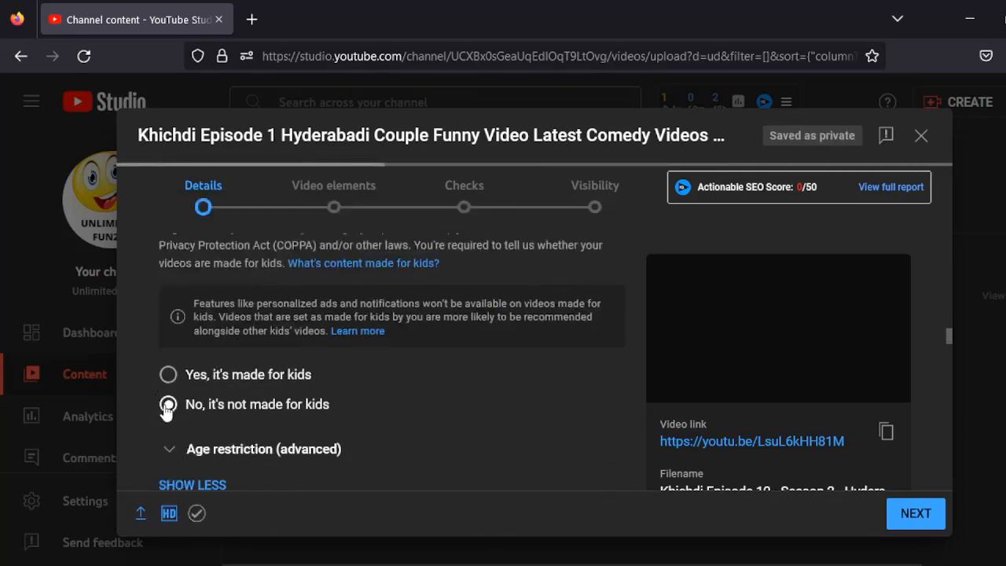
- Add the recommended tags comedy videos, comedy videos 2022 and comedy video 2022 to the video's tags
{"action": "scroll", "coordinate": [326, 377], "scroll_direction": "down", "scroll_amount": 2}
{"action": "scroll", "coordinate": [326, 379], "scroll_direction": "down", "scroll_amount": 6}
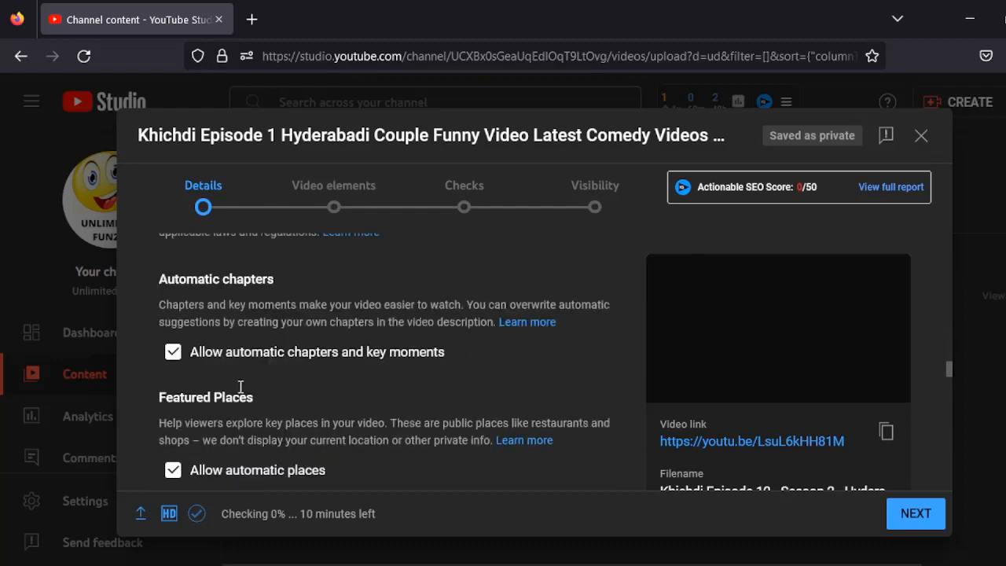
{"action": "scroll", "coordinate": [179, 391], "scroll_direction": "down", "scroll_amount": 2}
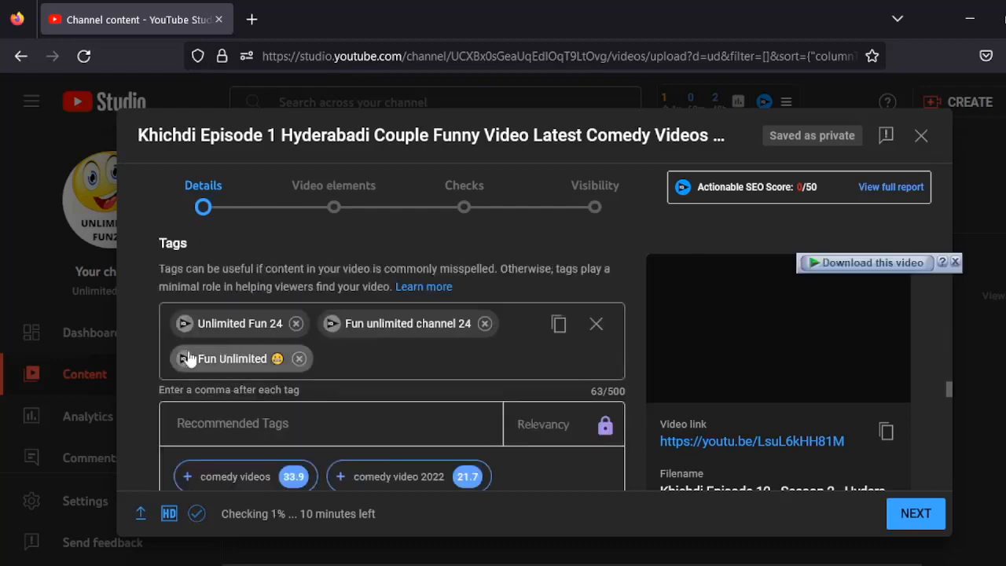
{"action": "left_click", "coordinate": [353, 361]}
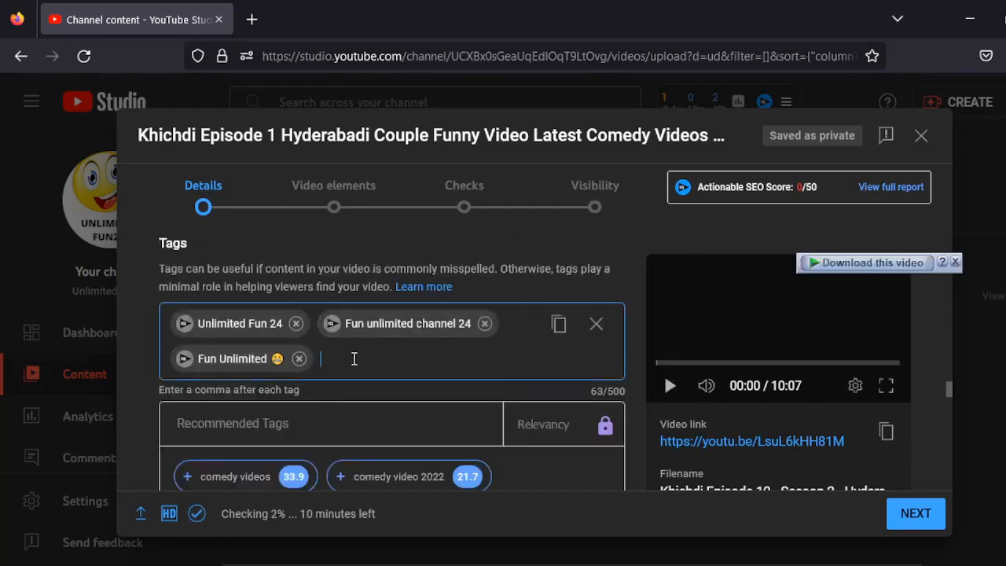
{"action": "scroll", "coordinate": [349, 368], "scroll_direction": "down", "scroll_amount": 2}
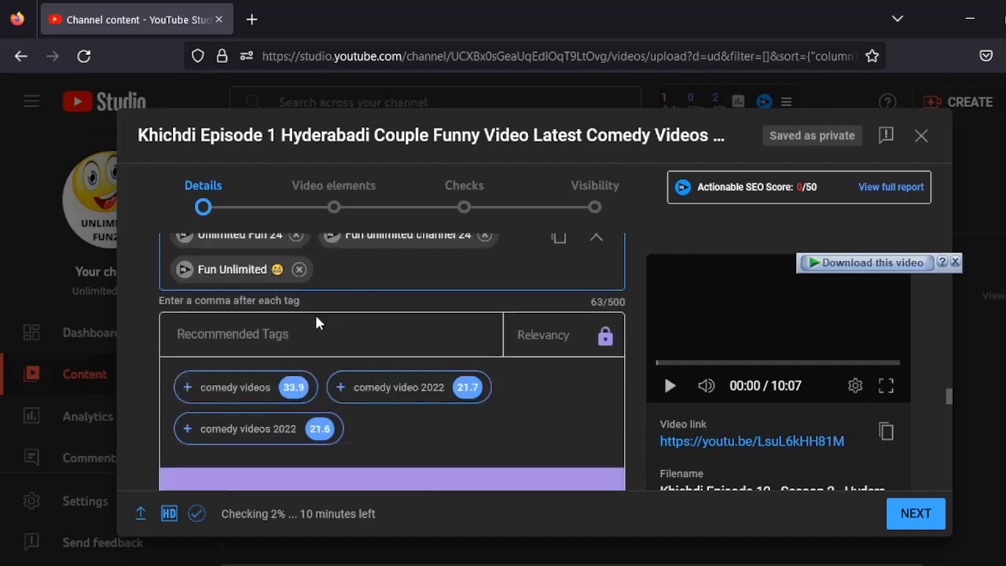
{"action": "scroll", "coordinate": [384, 288], "scroll_direction": "up", "scroll_amount": 2}
{"action": "scroll", "coordinate": [386, 288], "scroll_direction": "down", "scroll_amount": 4}
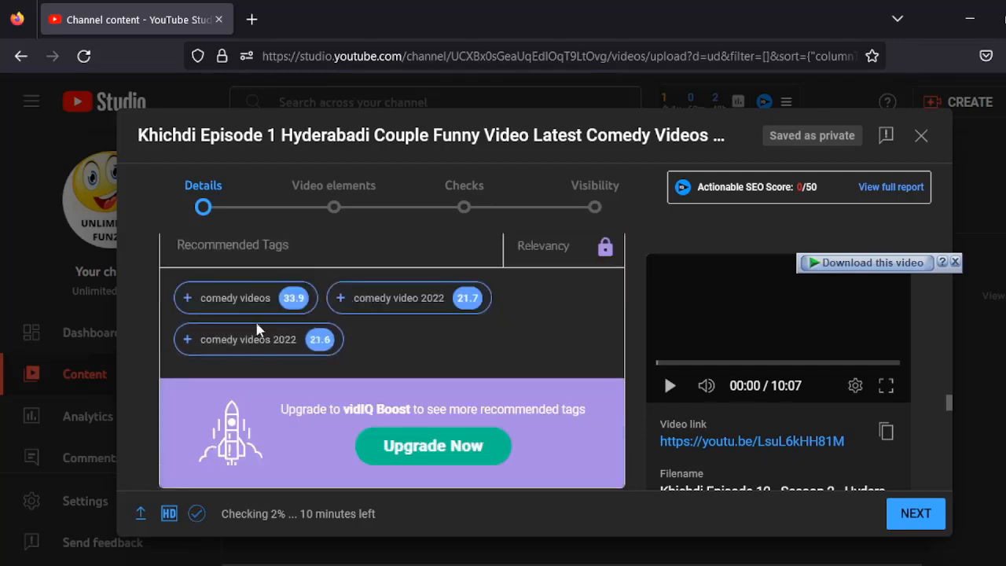
{"action": "left_click", "coordinate": [189, 305]}
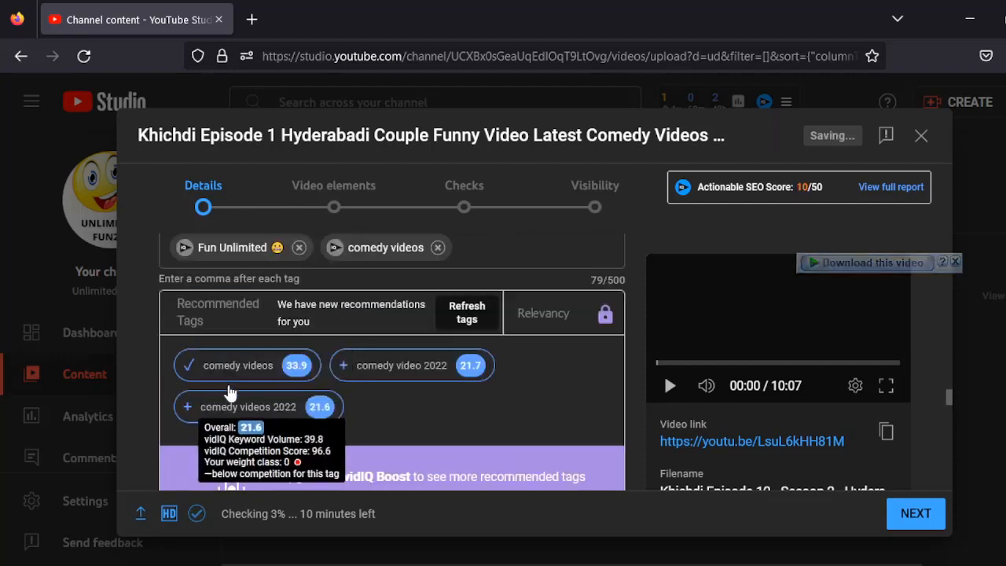
{"action": "left_click", "coordinate": [189, 405]}
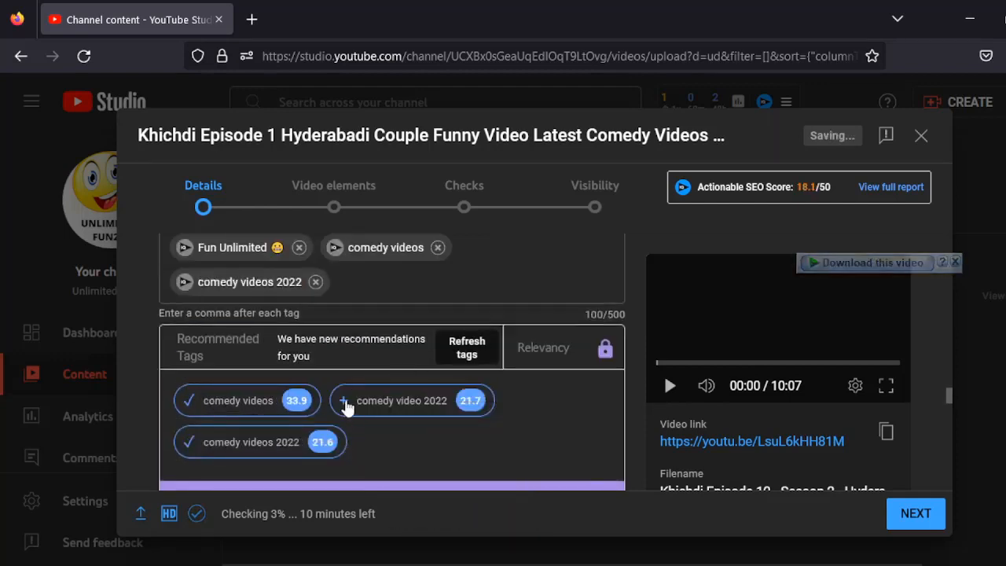
{"action": "left_click", "coordinate": [345, 401]}
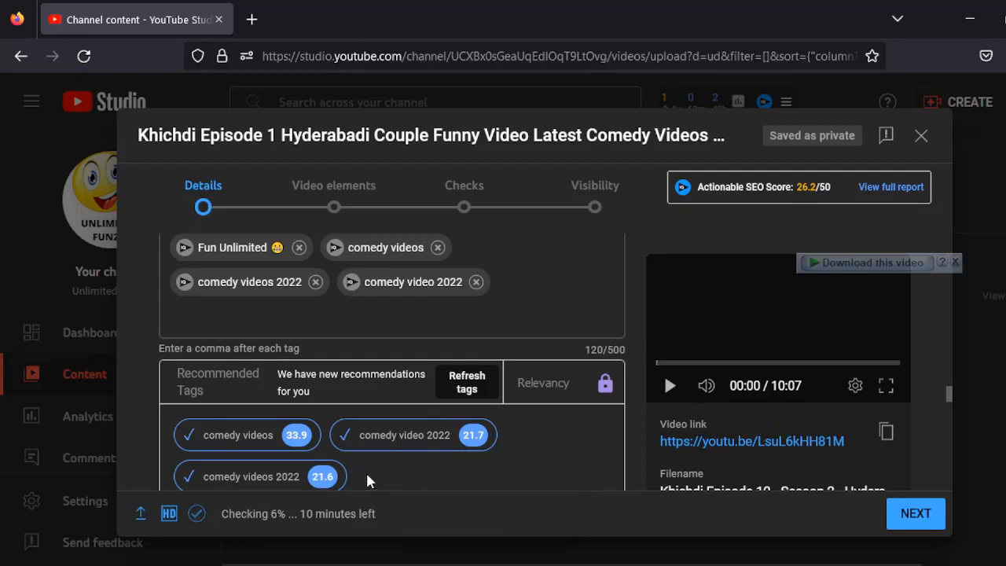
- Inspect the keywords related to the comedy videos 2022 tag and add new funny video, new comedy videos 2022 and funny videos 2022 as tags
{"action": "scroll", "coordinate": [364, 481], "scroll_direction": "down", "scroll_amount": 2}
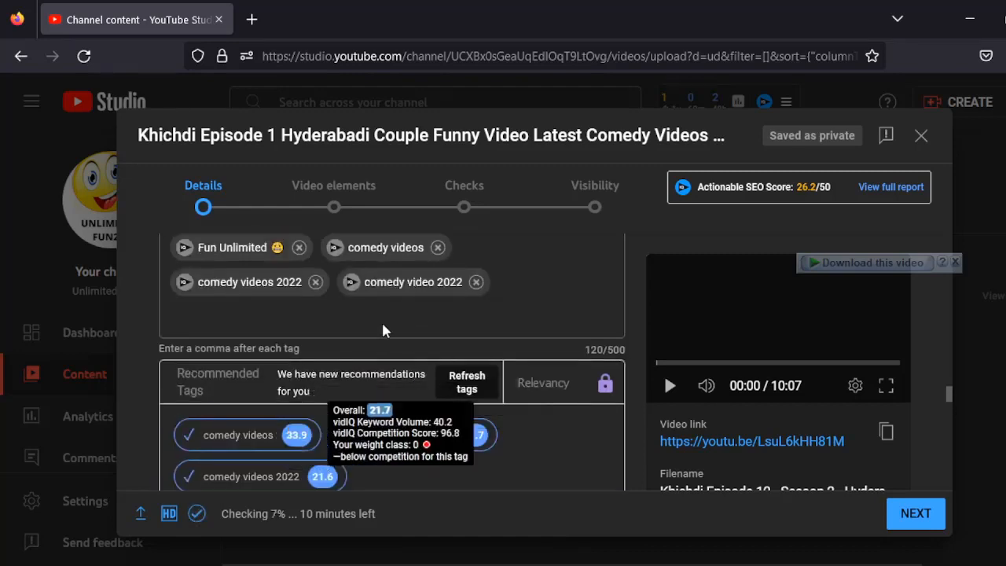
{"action": "scroll", "coordinate": [511, 236], "scroll_direction": "up", "scroll_amount": 3}
{"action": "scroll", "coordinate": [511, 243], "scroll_direction": "down", "scroll_amount": 3}
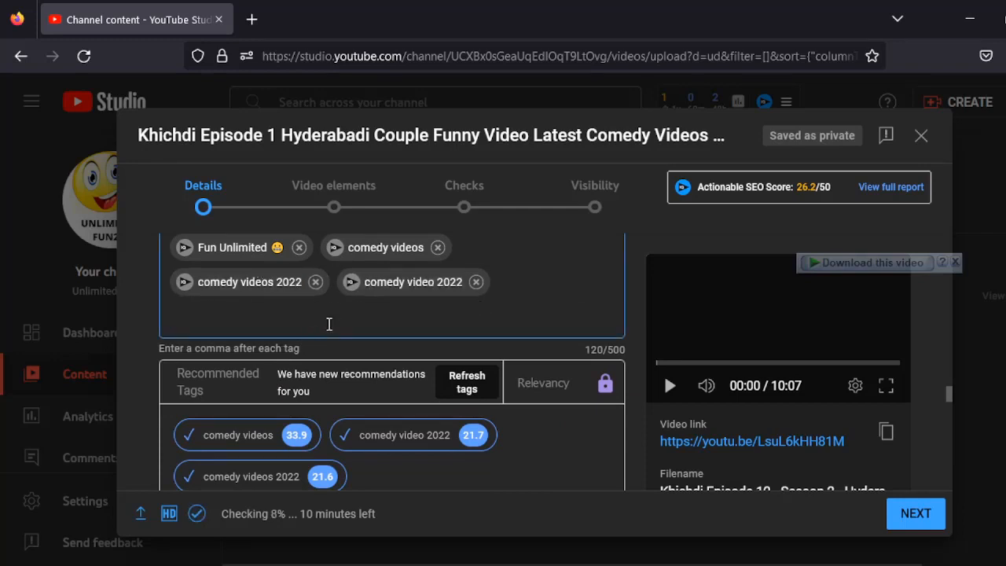
{"action": "left_click", "coordinate": [184, 283]}
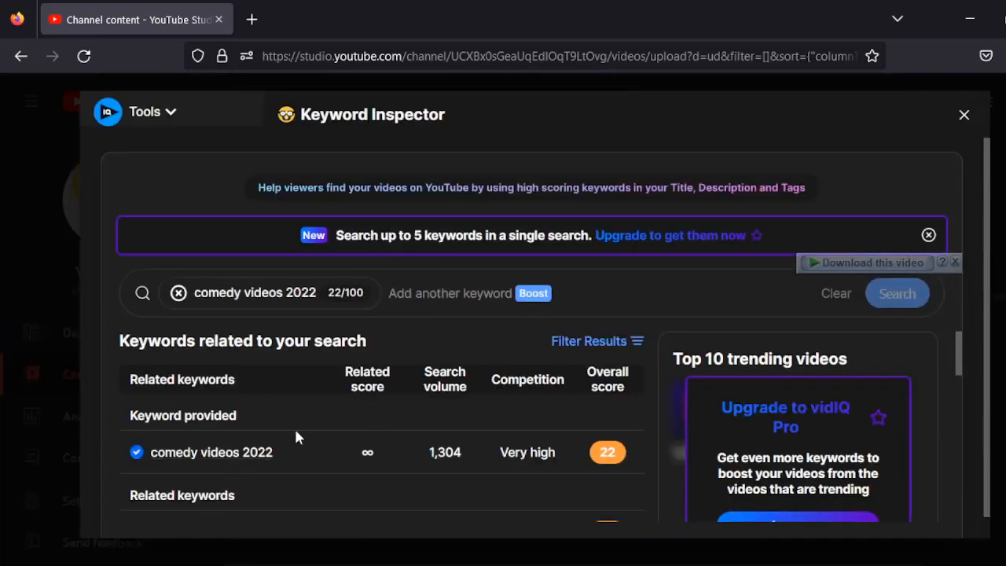
{"action": "scroll", "coordinate": [293, 433], "scroll_direction": "down", "scroll_amount": 5}
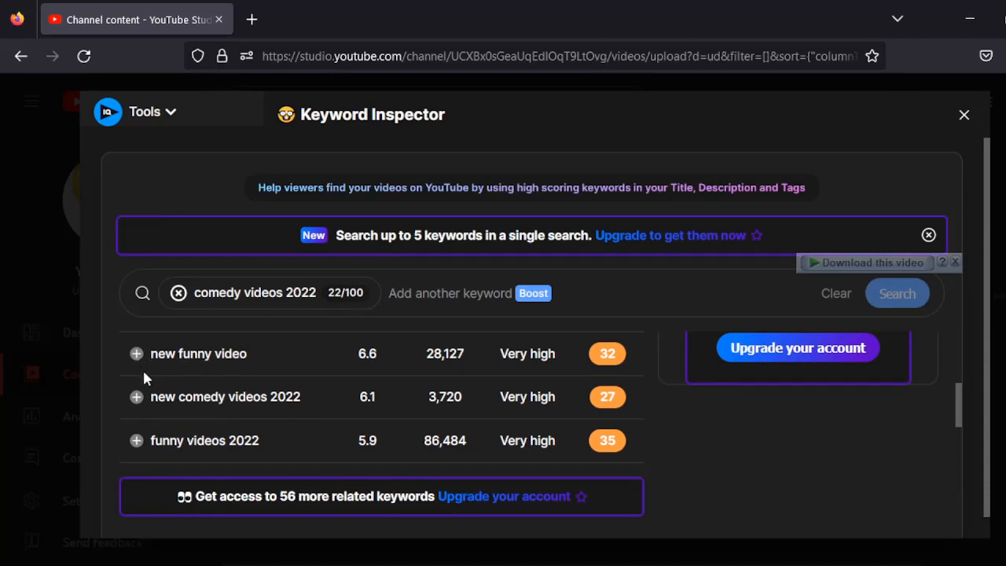
{"action": "left_click", "coordinate": [137, 397]}
{"action": "left_click", "coordinate": [137, 441]}
- From the keywords related to new funny video, add the tag try not to laugh, plus its related challenge, impossible and clean variants
{"action": "left_click", "coordinate": [236, 358]}
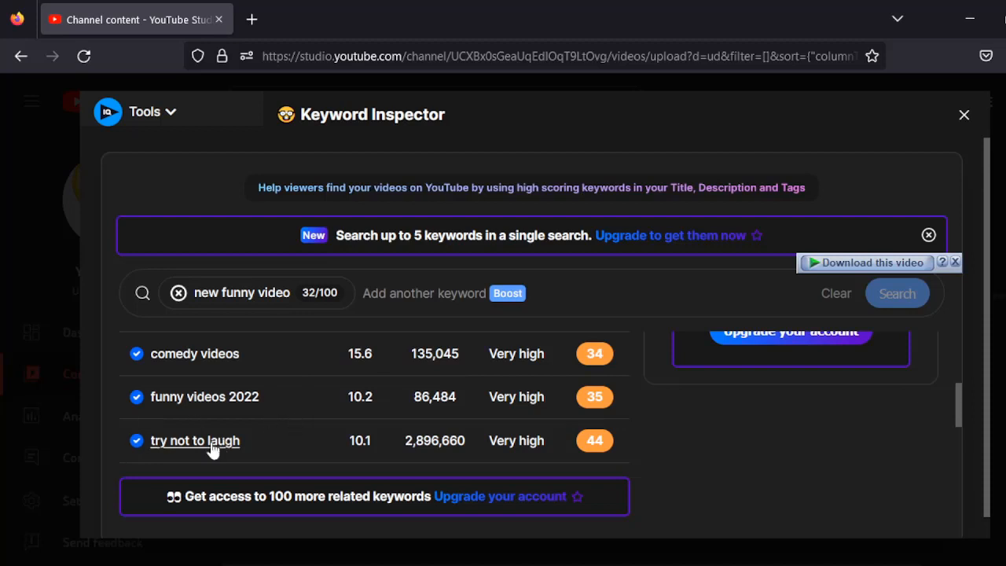
{"action": "left_click", "coordinate": [214, 447]}
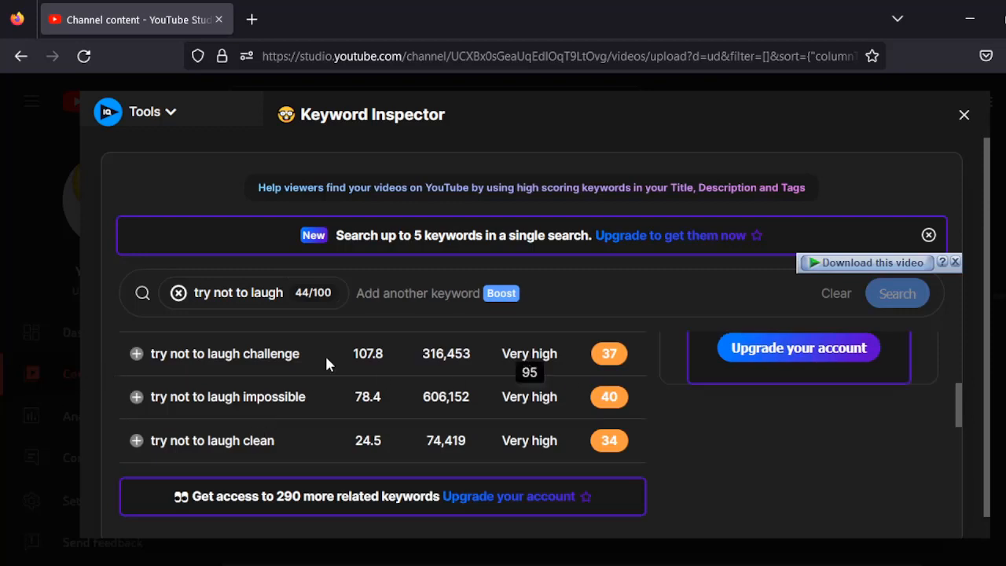
{"action": "left_click", "coordinate": [136, 354]}
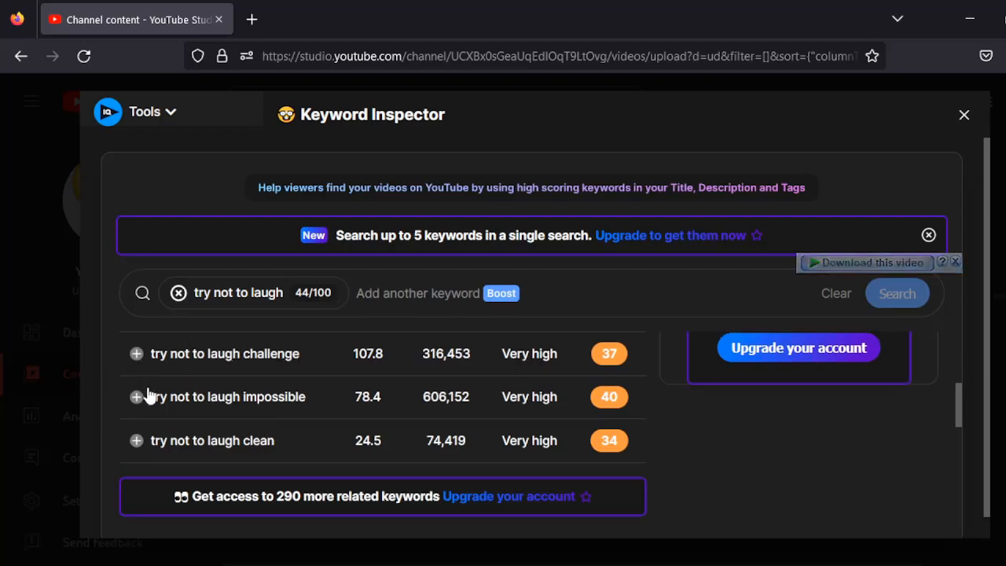
{"action": "left_click", "coordinate": [136, 398]}
{"action": "left_click", "coordinate": [136, 441]}
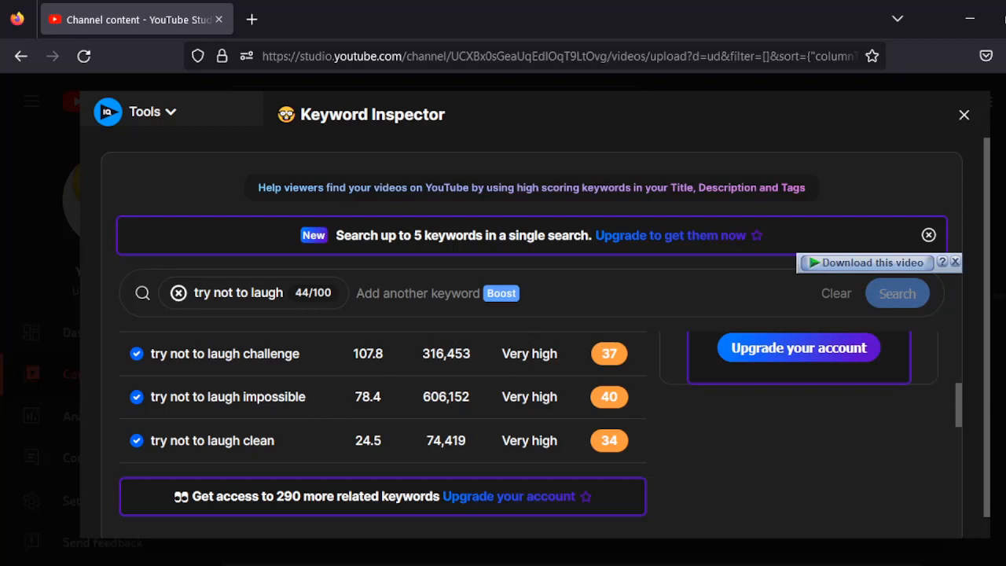
{"action": "left_click", "coordinate": [966, 114]}
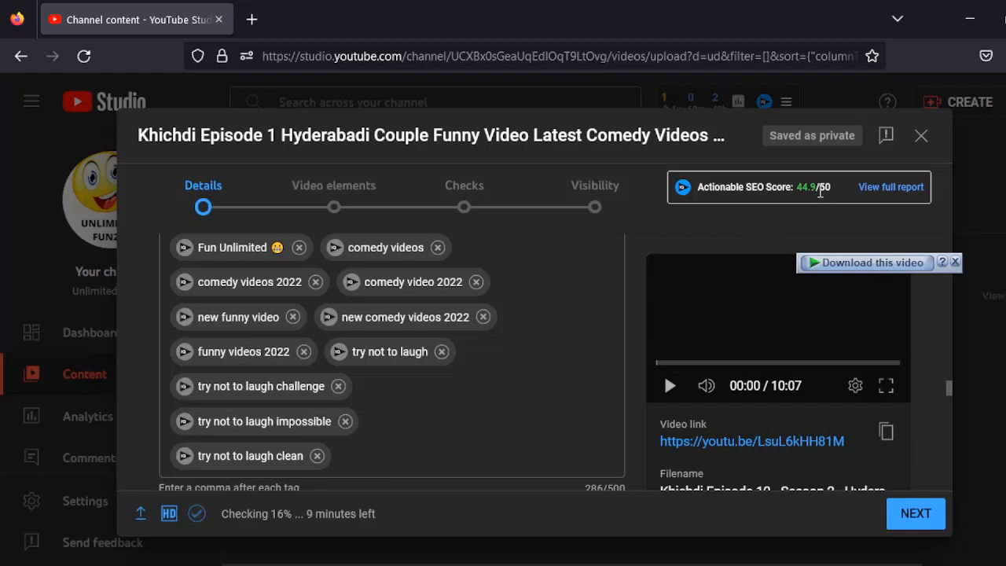
- Add the suggested tag funny video after the existing tags
{"action": "left_click_drag", "start_coordinate": [821, 186], "coordinate": [832, 194]}
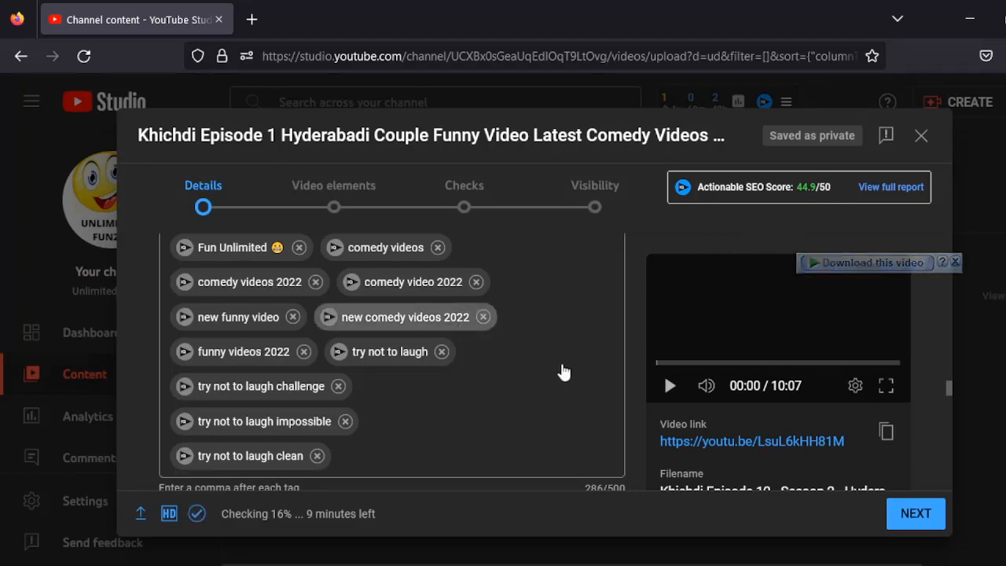
{"action": "scroll", "coordinate": [579, 452], "scroll_direction": "down", "scroll_amount": 1}
{"action": "scroll", "coordinate": [576, 452], "scroll_direction": "down", "scroll_amount": 2}
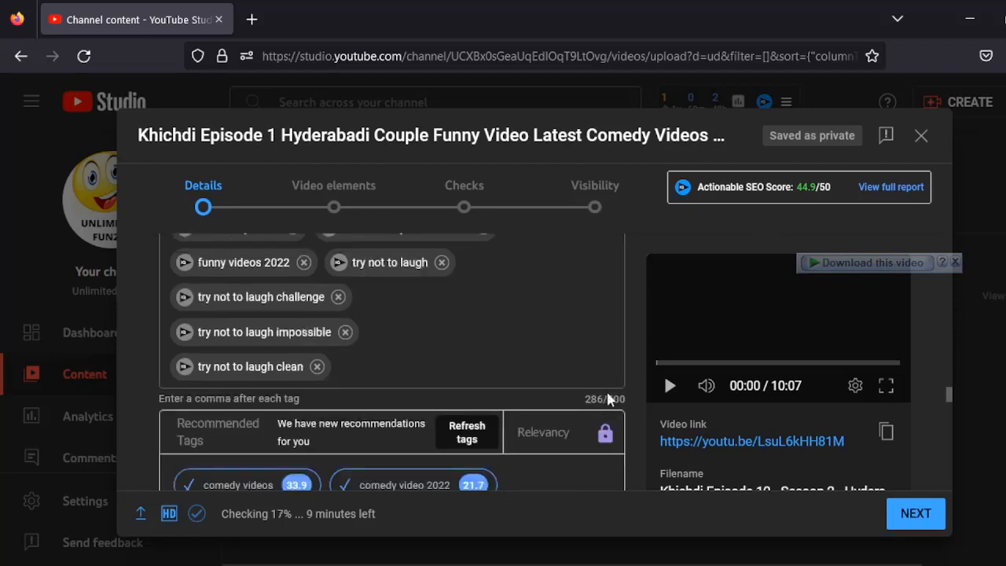
{"action": "scroll", "coordinate": [494, 399], "scroll_direction": "up", "scroll_amount": 3}
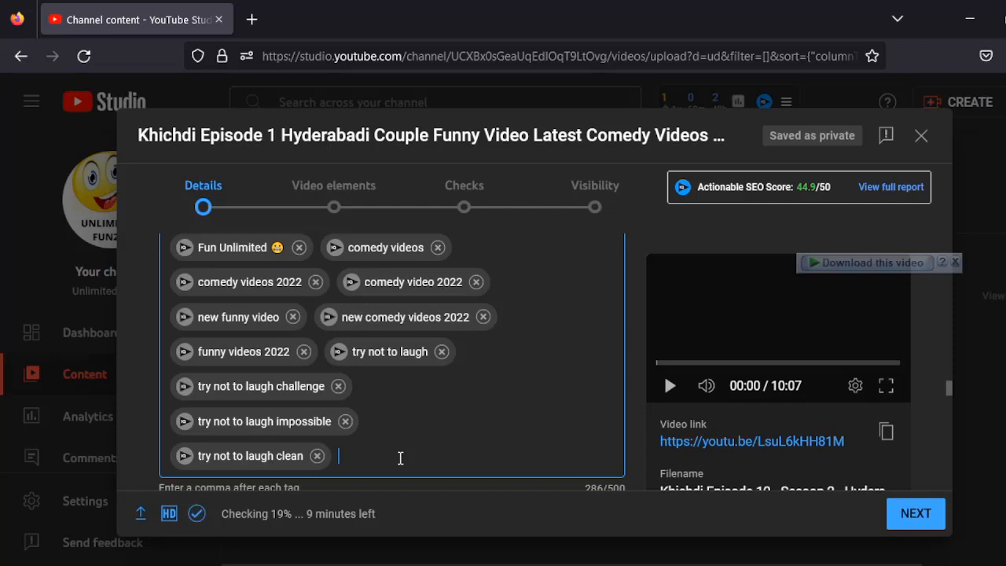
{"action": "type", "text": "fanny video"}
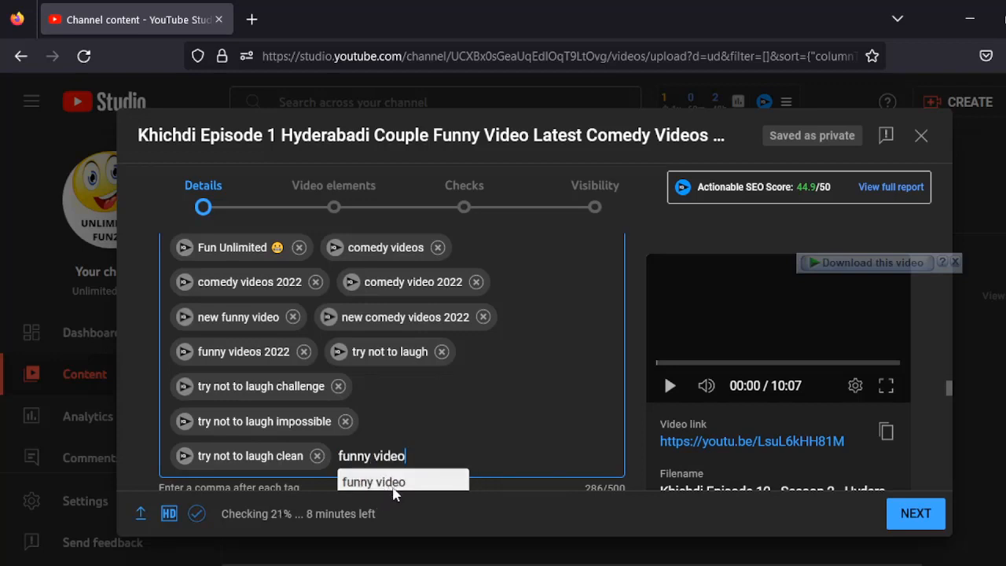
{"action": "left_click", "coordinate": [394, 488]}
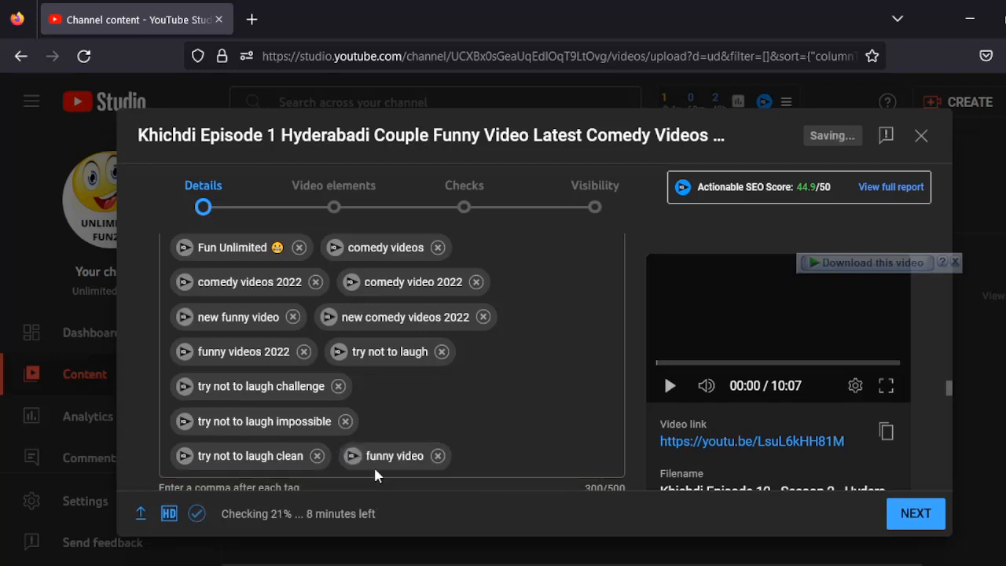
- Inspect the keywords related to the funny video tag and add funny videos, funny videos 2023 and funny video 2023 as tags
{"action": "left_click", "coordinate": [353, 456]}
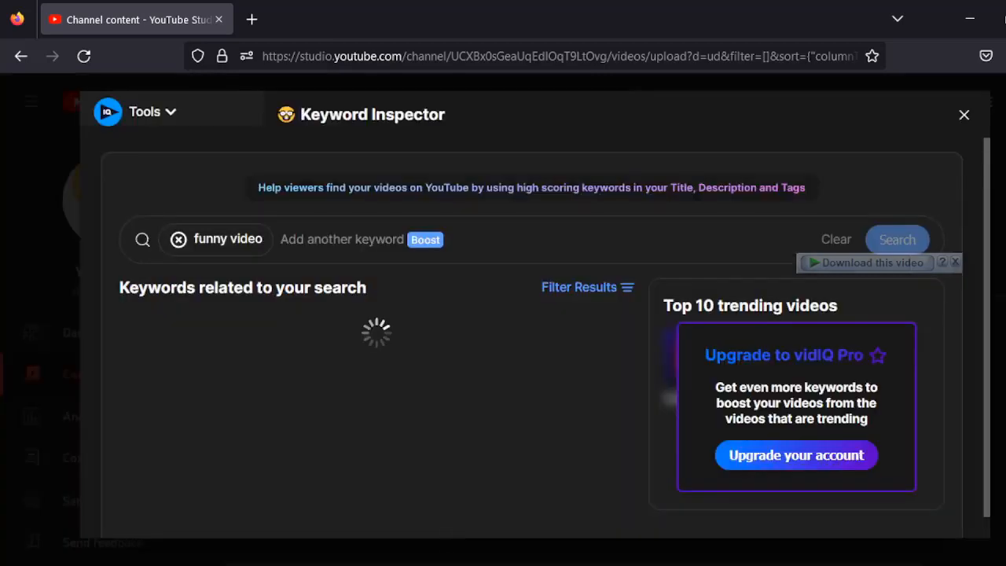
{"action": "scroll", "coordinate": [334, 409], "scroll_direction": "down", "scroll_amount": 2}
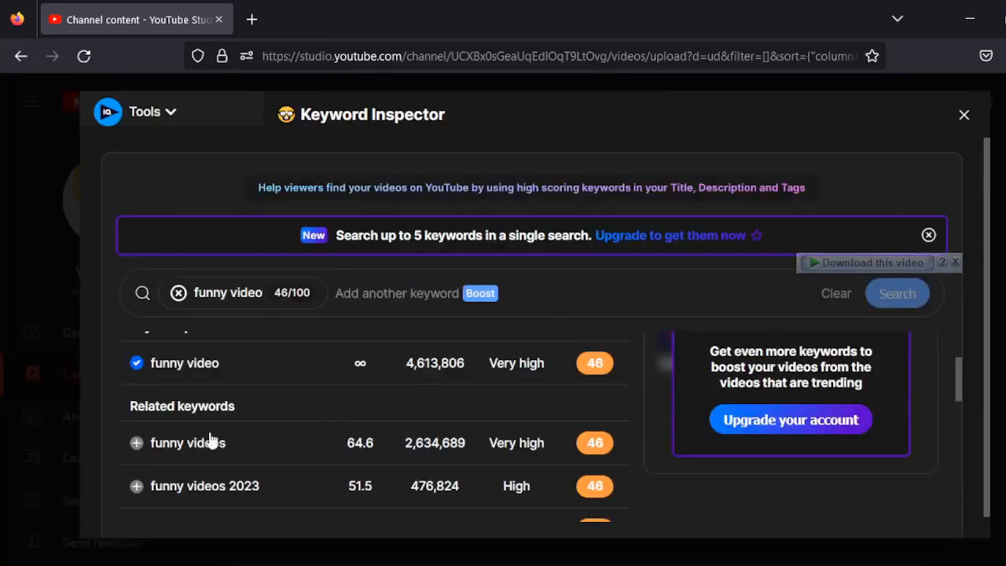
{"action": "left_click", "coordinate": [136, 443]}
{"action": "scroll", "coordinate": [152, 472], "scroll_direction": "down", "scroll_amount": 2}
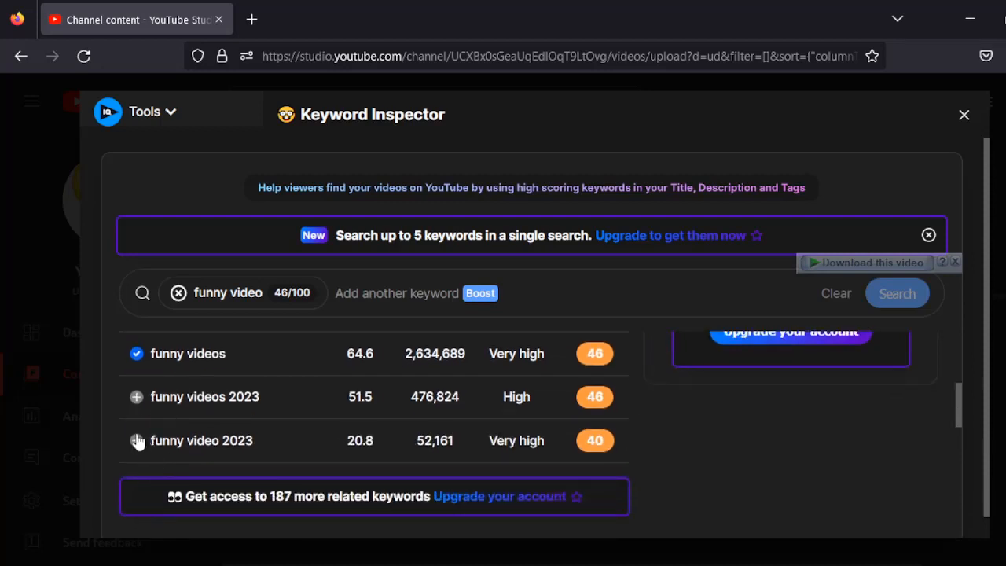
{"action": "left_click", "coordinate": [136, 399]}
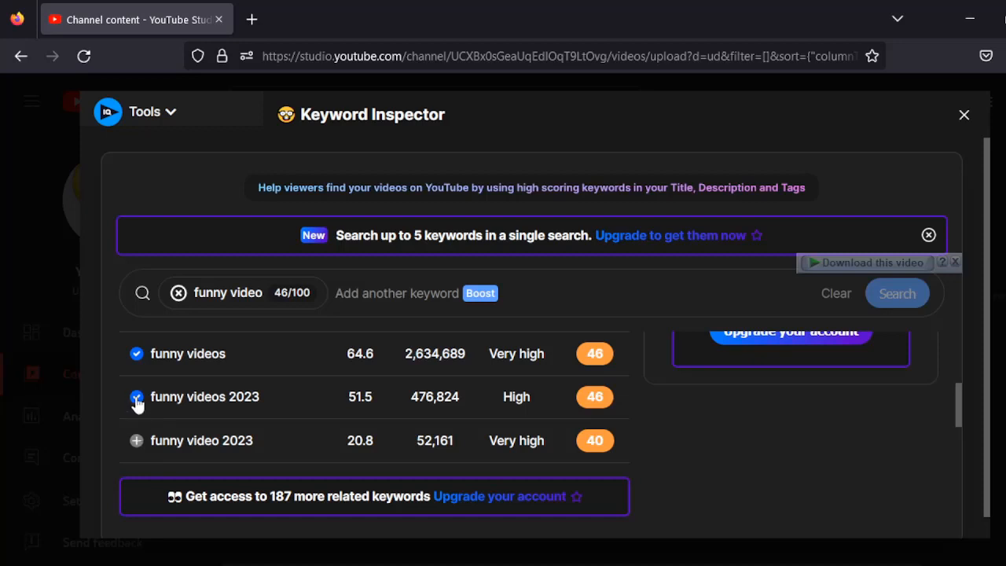
{"action": "left_click", "coordinate": [138, 441]}
- Check the keywords related to funny video 2023 and funny videos 2023, and return to the video details
{"action": "left_click", "coordinate": [189, 435]}
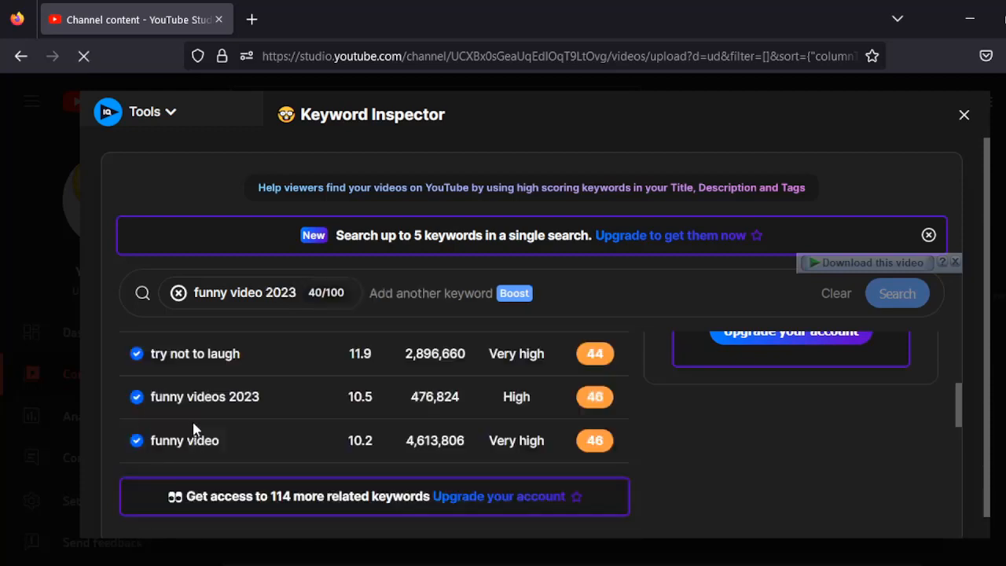
{"action": "left_click", "coordinate": [189, 403]}
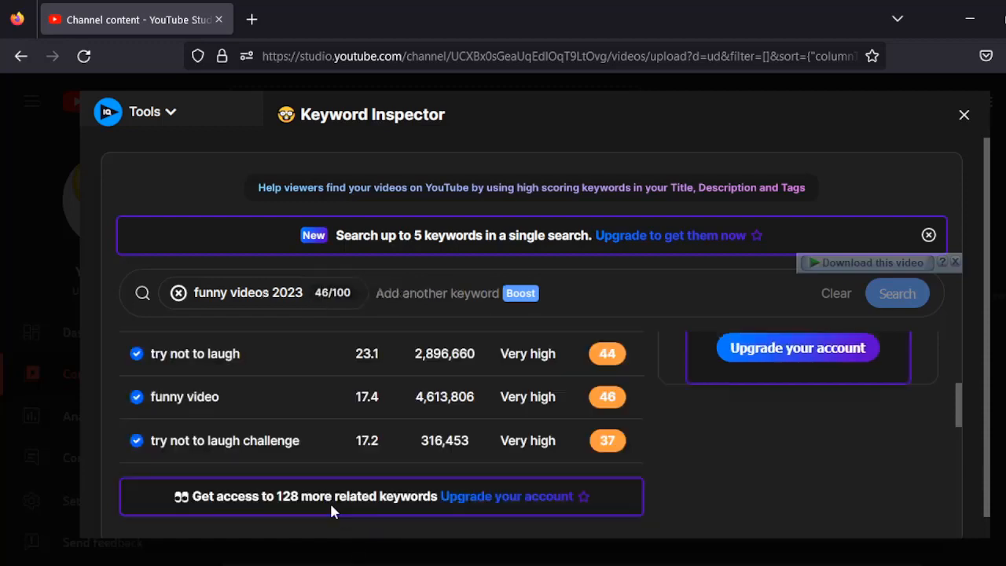
{"action": "scroll", "coordinate": [391, 379], "scroll_direction": "up", "scroll_amount": 3}
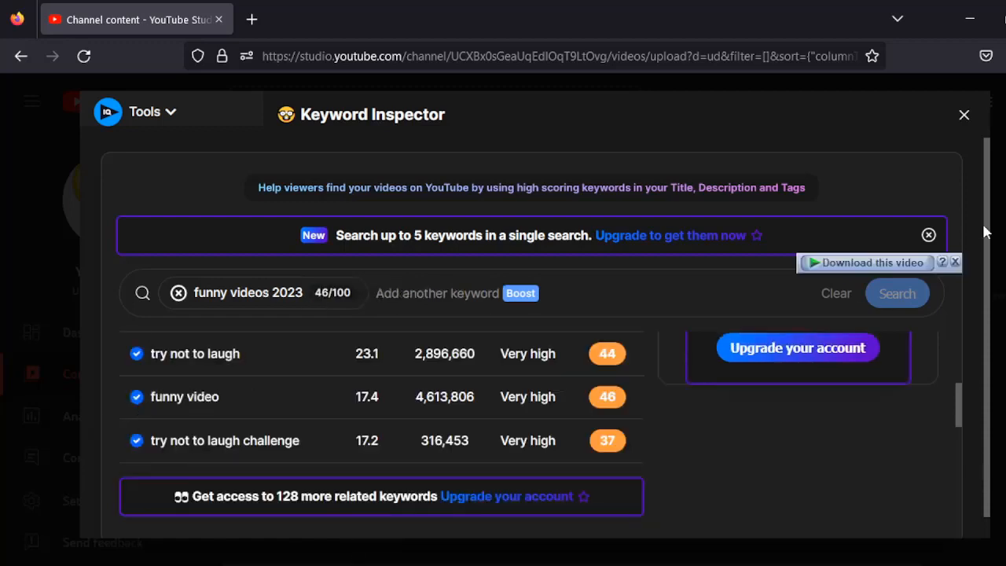
{"action": "left_click", "coordinate": [965, 116]}
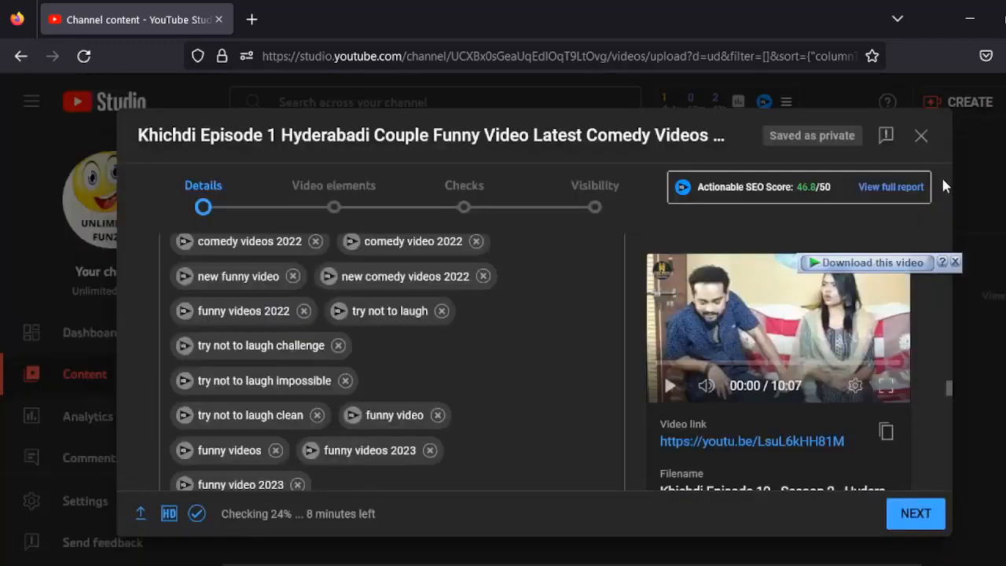
- Add the suggested tag comedy video after funny video 2023
{"action": "scroll", "coordinate": [345, 426], "scroll_direction": "down", "scroll_amount": 3}
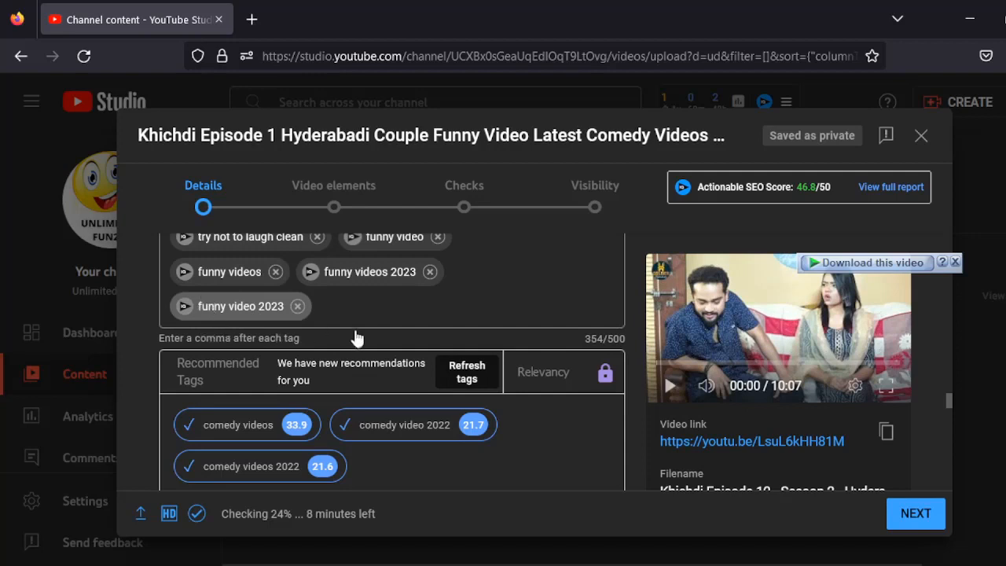
{"action": "left_click", "coordinate": [353, 307]}
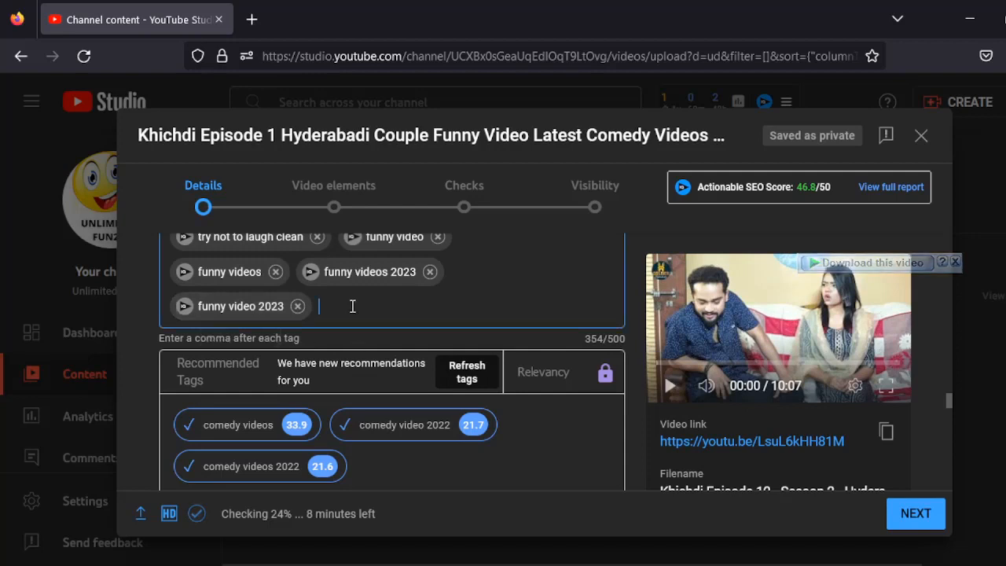
{"action": "type", "text": "c"}
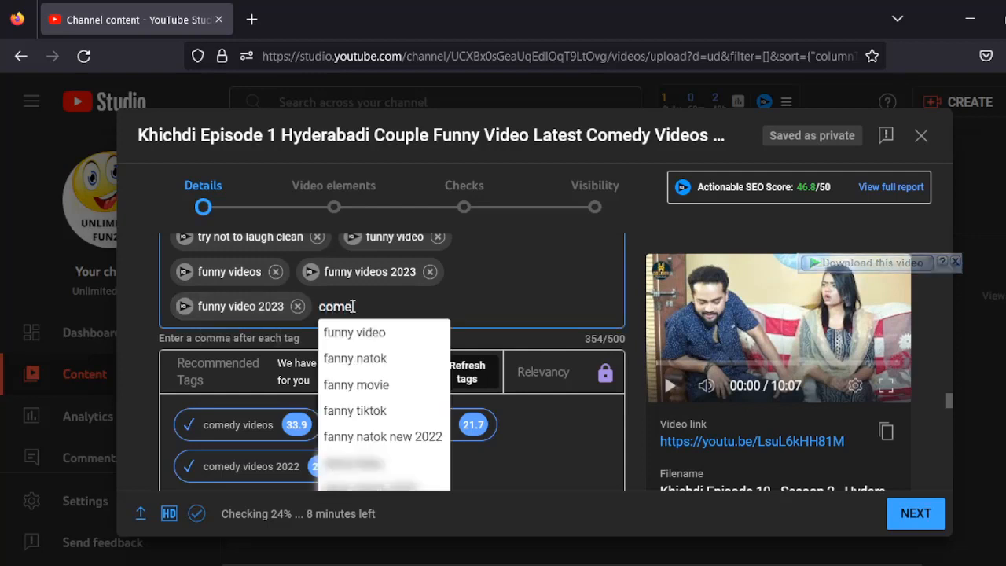
{"action": "type", "text": "ome"}
{"action": "key", "text": "Down"}
{"action": "key", "text": "Down"}
{"action": "key", "text": "Down"}
{"action": "key", "text": "Return"}
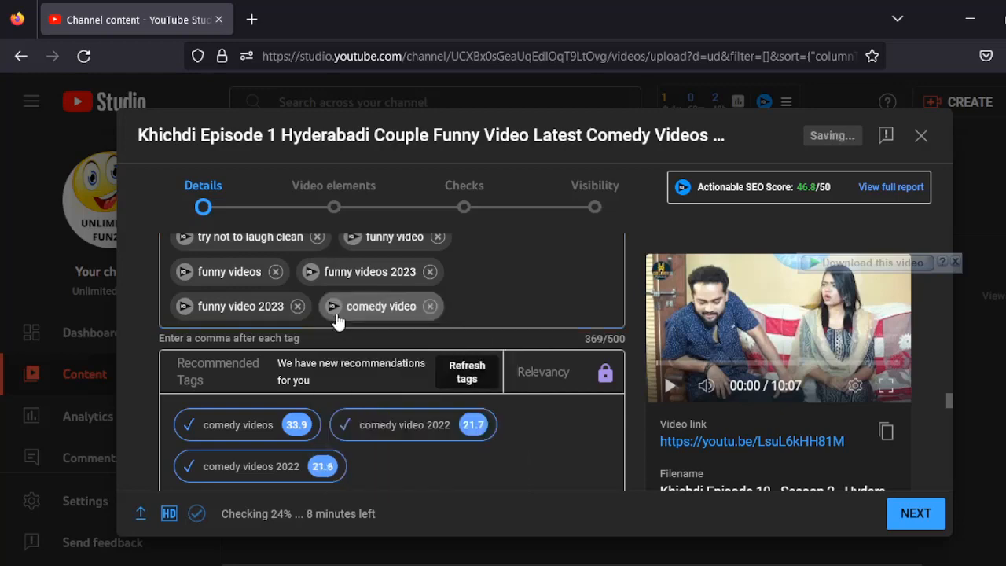
- Inspect the keywords related to comedy video and add new comedy video and funny video 2022 as tags
{"action": "left_click", "coordinate": [335, 313]}
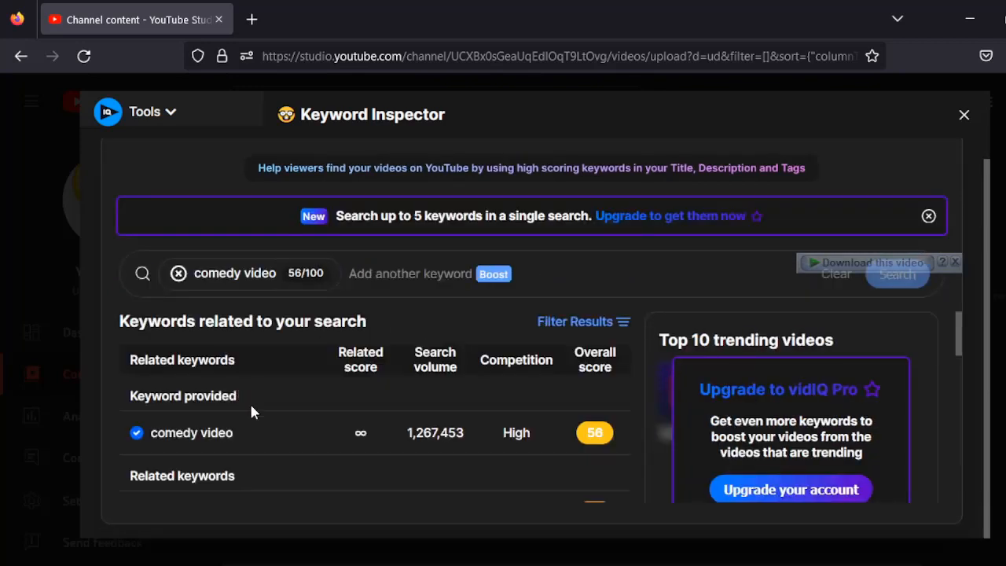
{"action": "scroll", "coordinate": [240, 420], "scroll_direction": "down", "scroll_amount": 3}
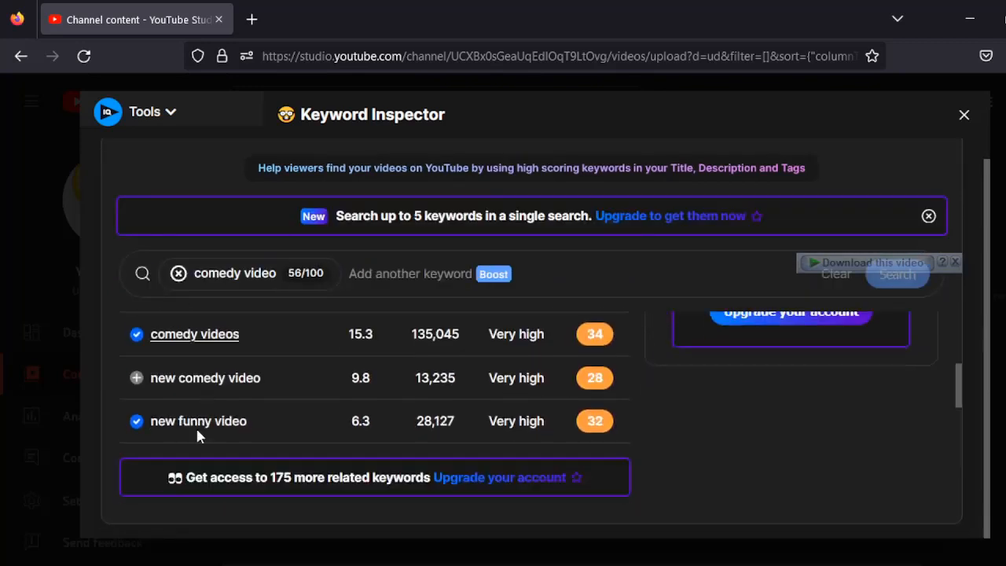
{"action": "left_click", "coordinate": [136, 379]}
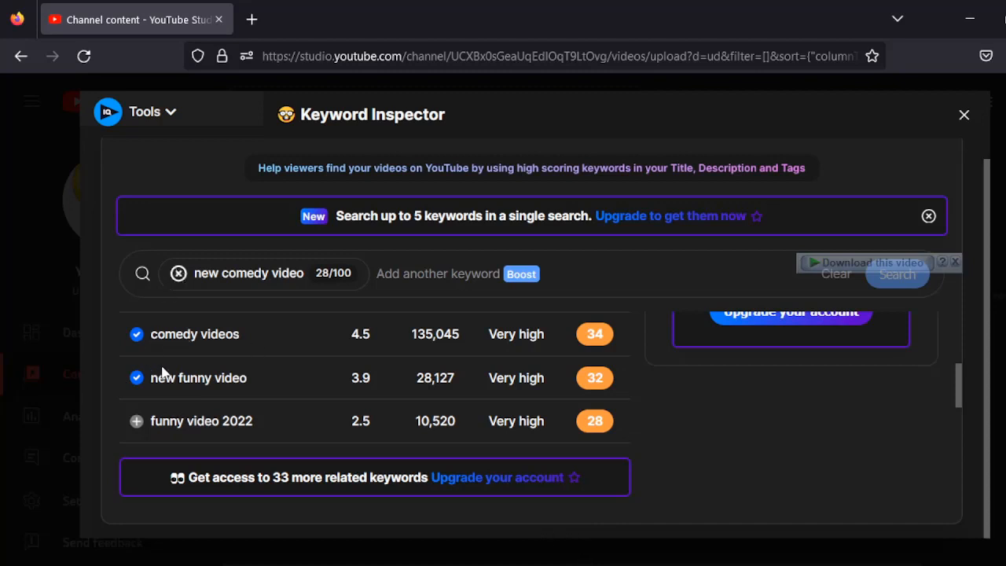
{"action": "left_click", "coordinate": [135, 422]}
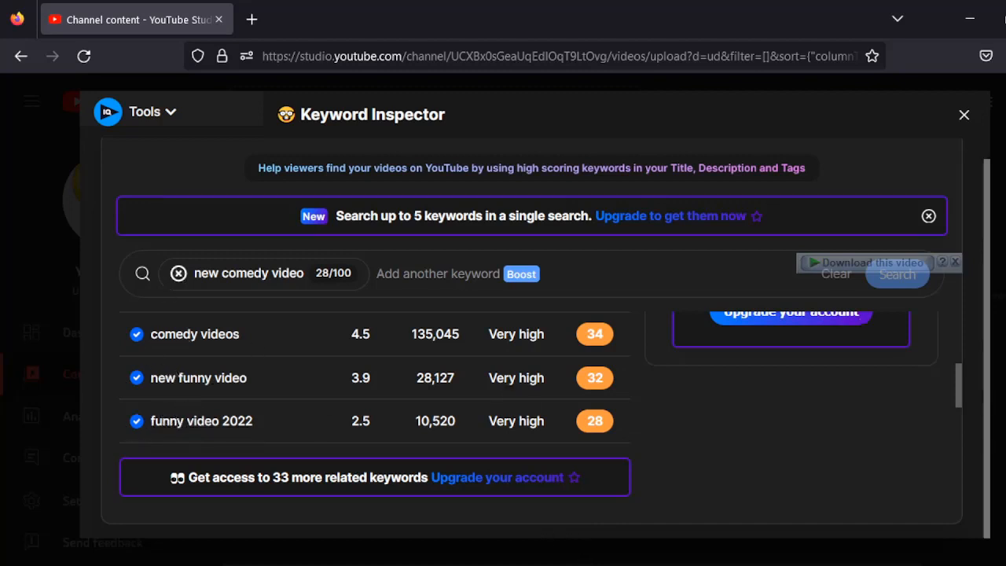
{"action": "left_click", "coordinate": [962, 117]}
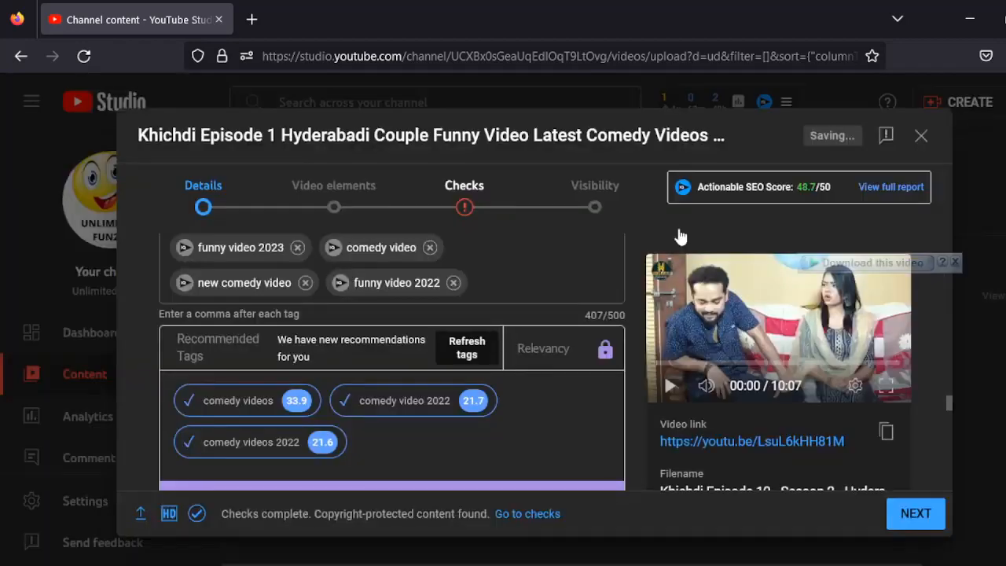
- Review the video's tags and the remaining details, including recording date, license, category and comment settings
{"action": "mouse_move", "coordinate": [402, 402]}
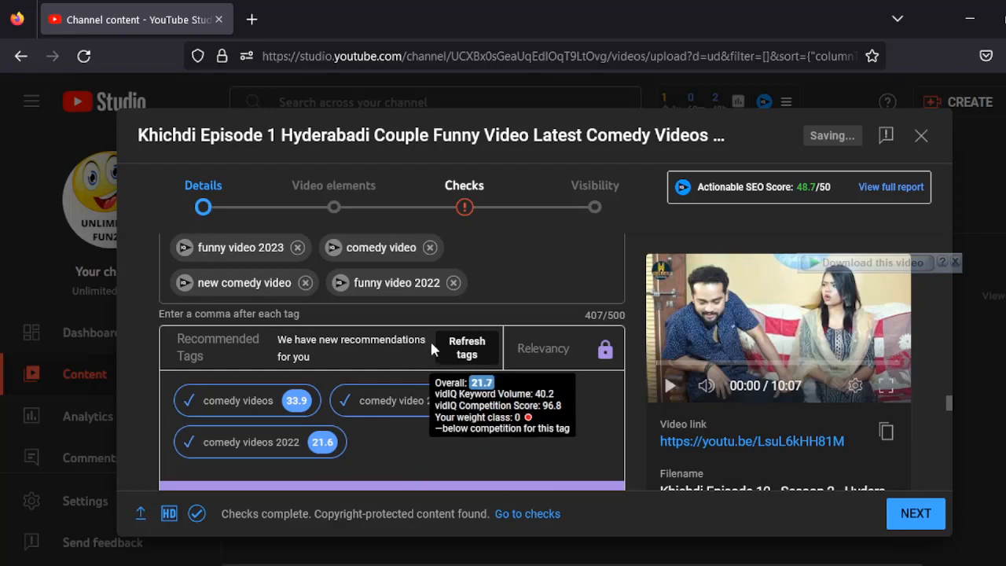
{"action": "scroll", "coordinate": [464, 275], "scroll_direction": "up", "scroll_amount": 1}
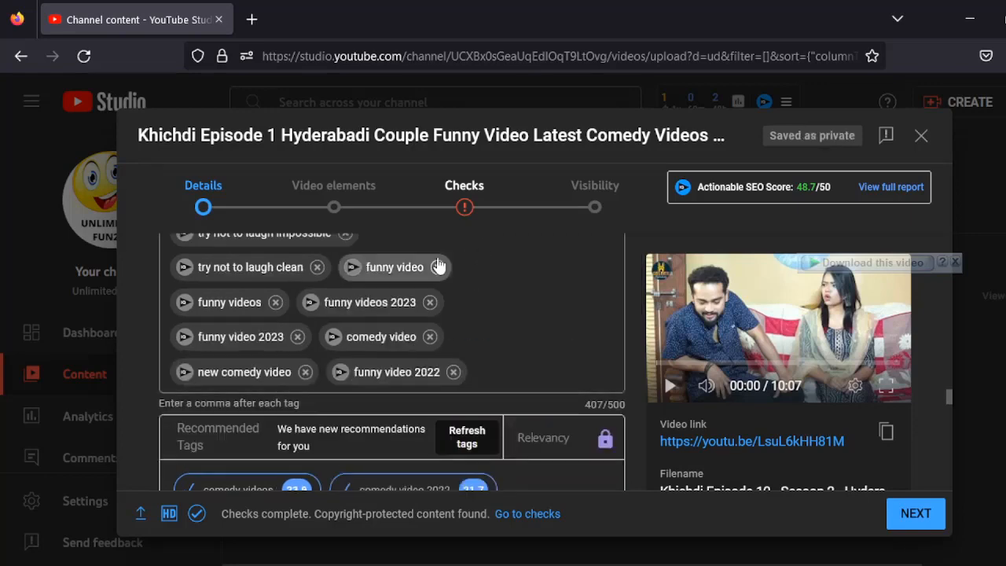
{"action": "scroll", "coordinate": [382, 297], "scroll_direction": "down", "scroll_amount": 3}
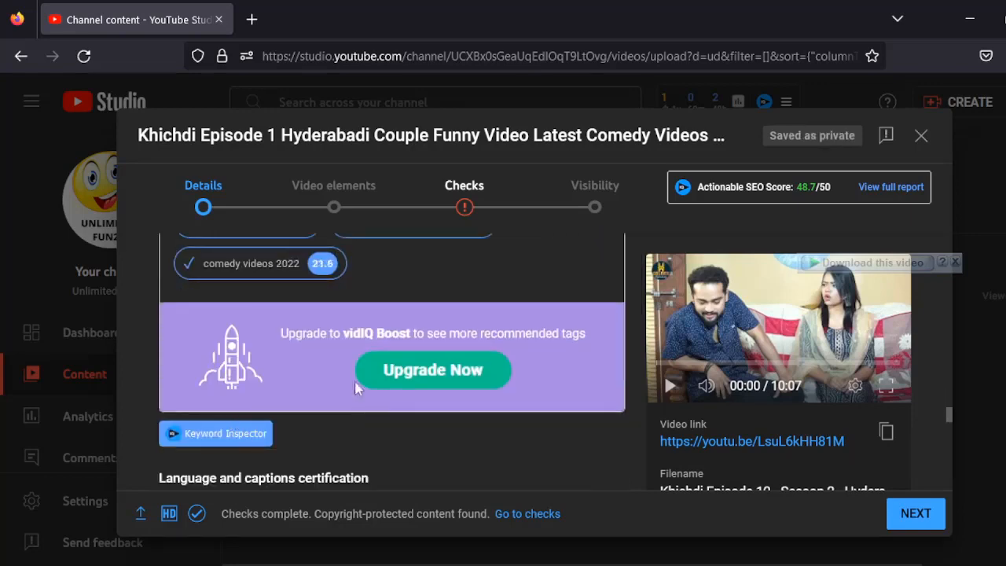
{"action": "scroll", "coordinate": [338, 393], "scroll_direction": "down", "scroll_amount": 5}
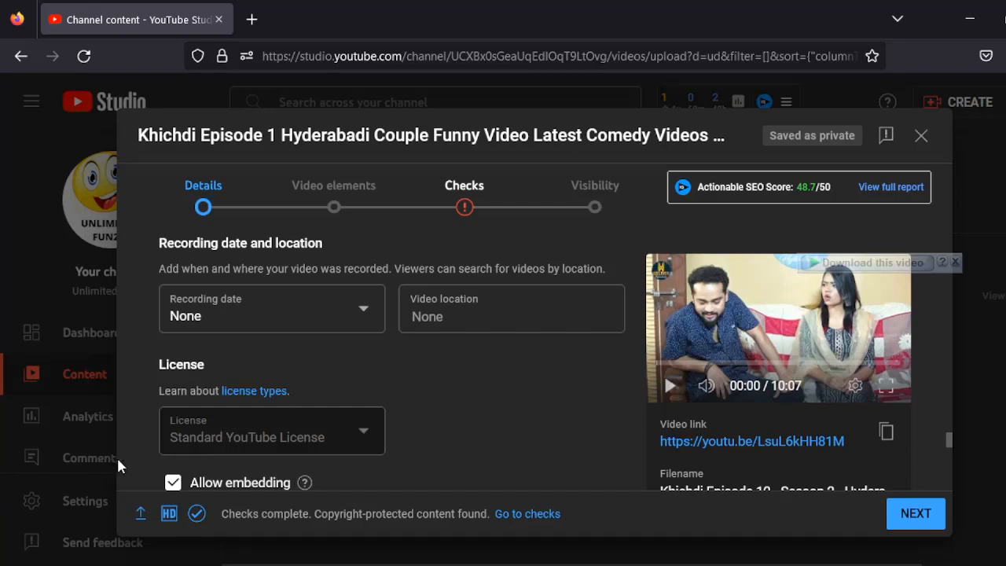
{"action": "left_click_drag", "start_coordinate": [215, 517], "coordinate": [548, 520]}
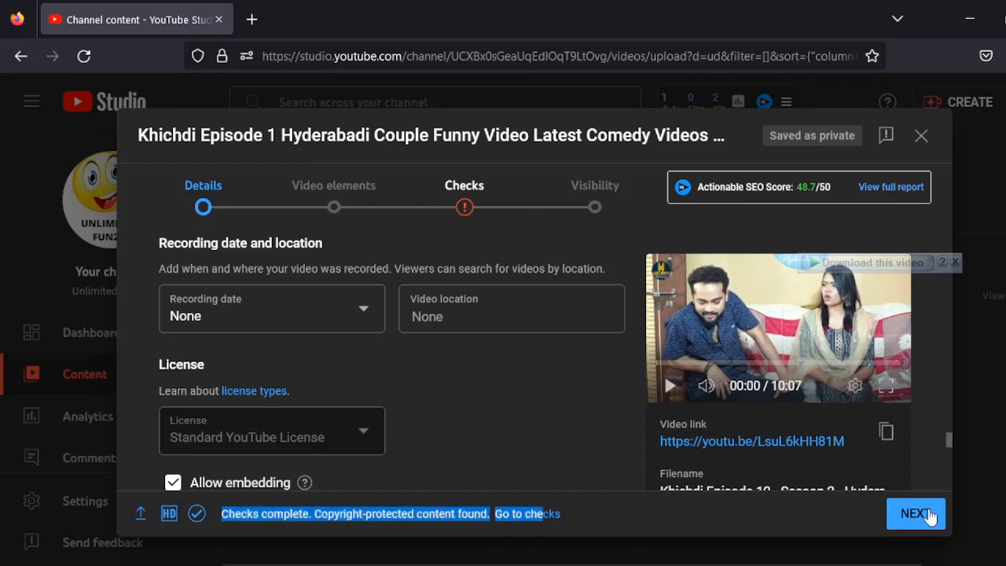
{"action": "left_click", "coordinate": [364, 526]}
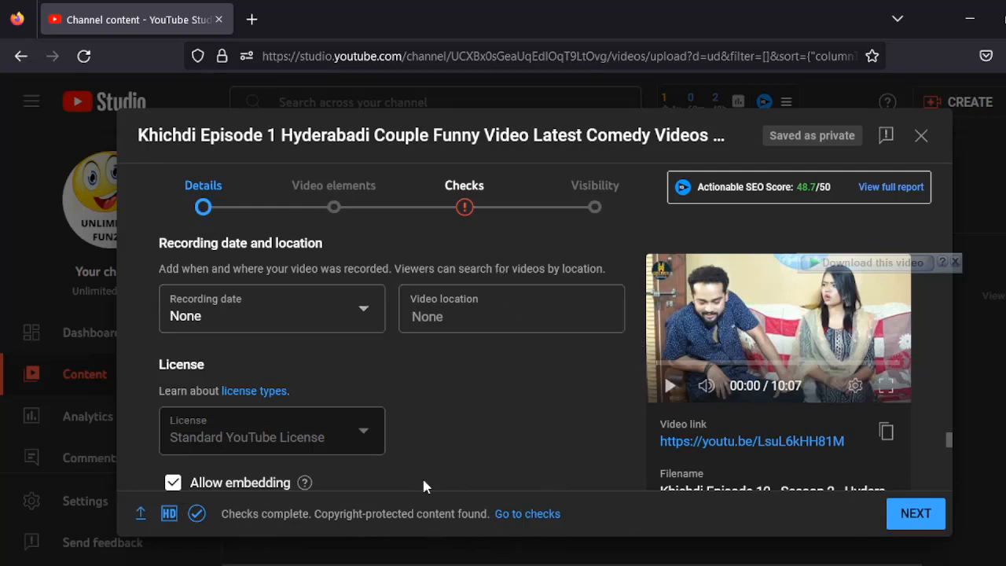
{"action": "scroll", "coordinate": [336, 470], "scroll_direction": "down", "scroll_amount": 5}
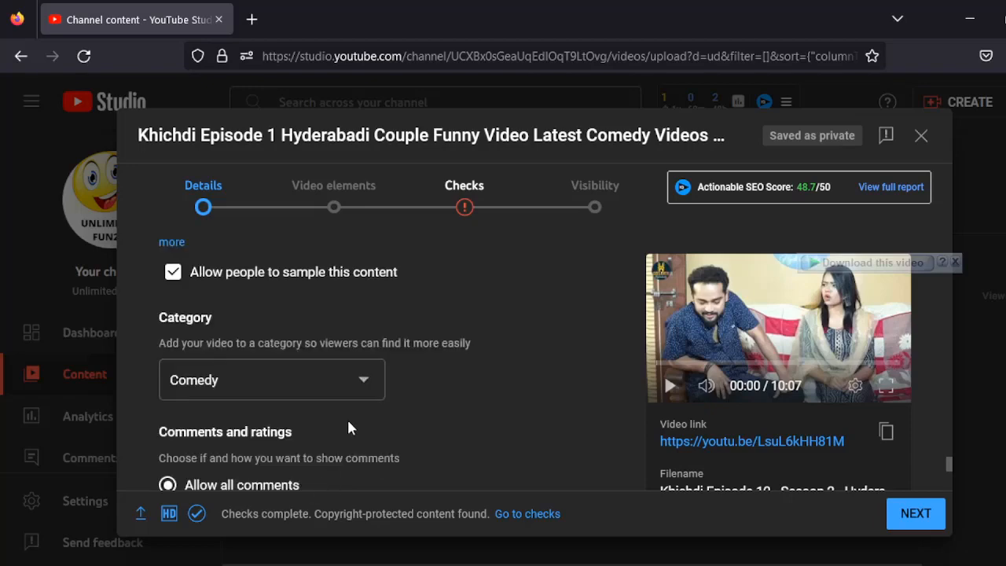
{"action": "scroll", "coordinate": [325, 424], "scroll_direction": "down", "scroll_amount": 4}
{"action": "scroll", "coordinate": [311, 421], "scroll_direction": "up", "scroll_amount": 1}
{"action": "scroll", "coordinate": [298, 425], "scroll_direction": "up", "scroll_amount": 3}
- Go to the video elements stage and look at the ways to add Bangla subtitles, leaving without adding any
{"action": "left_click", "coordinate": [331, 209]}
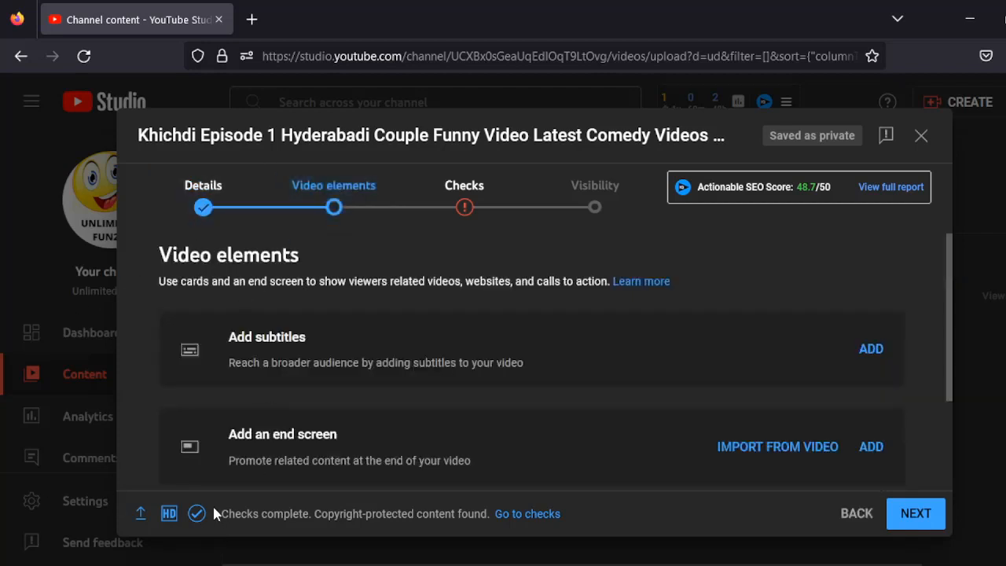
{"action": "left_click_drag", "start_coordinate": [219, 511], "coordinate": [450, 509]}
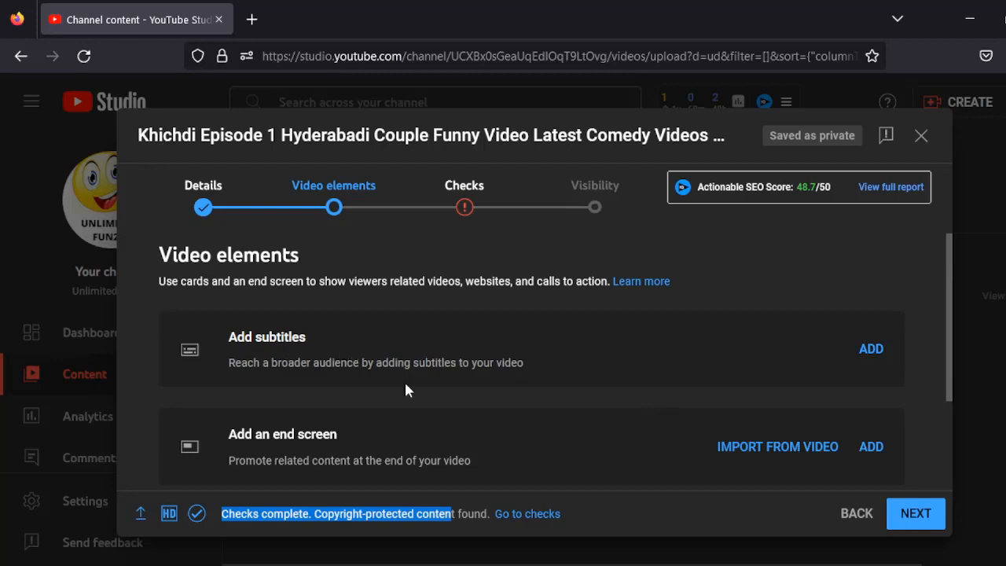
{"action": "left_click", "coordinate": [873, 350]}
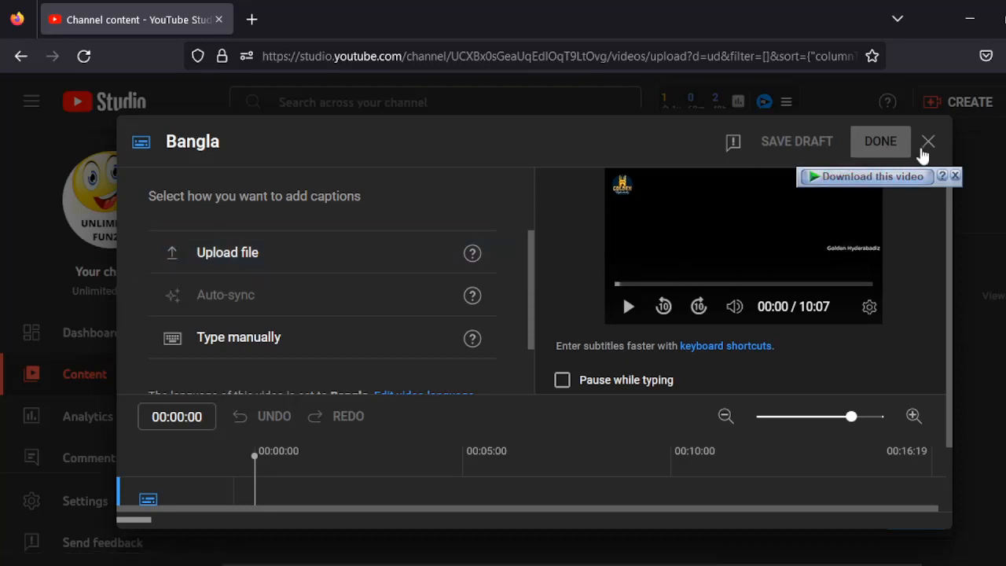
{"action": "left_click", "coordinate": [922, 149]}
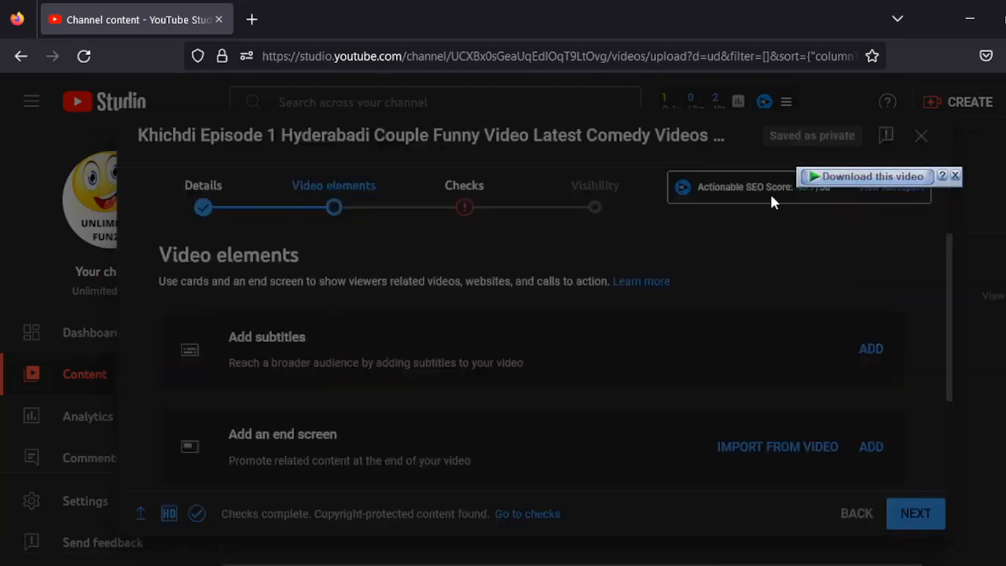
- Add an end screen using the layout with 1 video and 1 subscribe element, with the video at the lower left
{"action": "scroll", "coordinate": [314, 449], "scroll_direction": "down", "scroll_amount": 2}
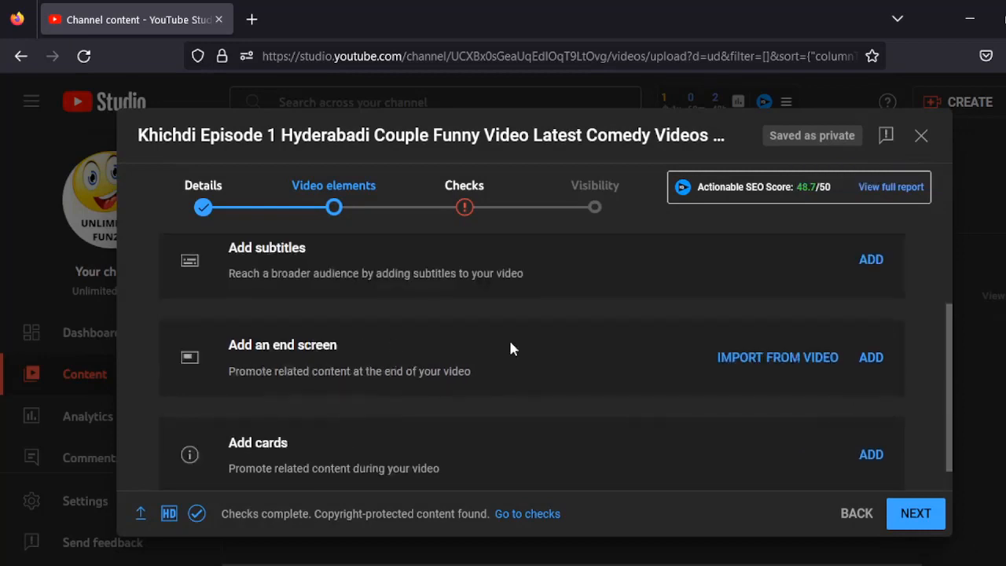
{"action": "left_click", "coordinate": [871, 363]}
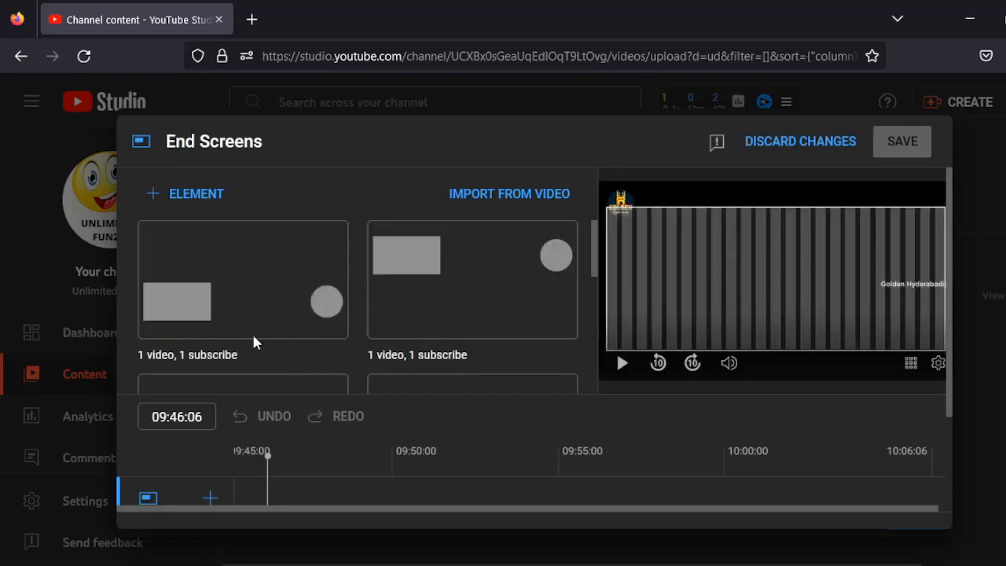
{"action": "left_click", "coordinate": [241, 312]}
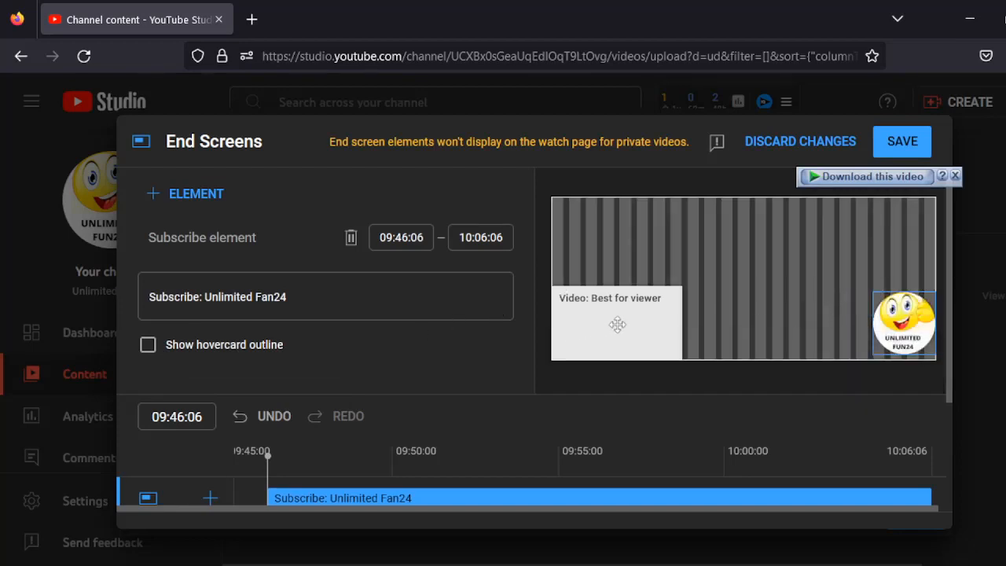
- Set the end screen's video element to the specific video অস্থির বাঙালি Part 1, preview it near the video's end and save
{"action": "left_click", "coordinate": [606, 324]}
{"action": "scroll", "coordinate": [334, 353], "scroll_direction": "down", "scroll_amount": 1}
{"action": "left_click", "coordinate": [158, 360]}
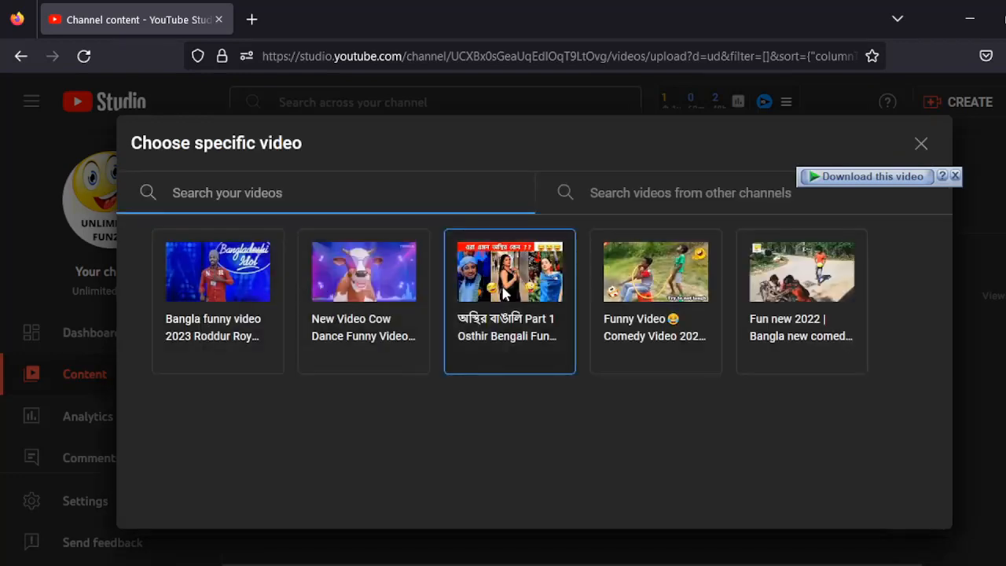
{"action": "left_click", "coordinate": [507, 293]}
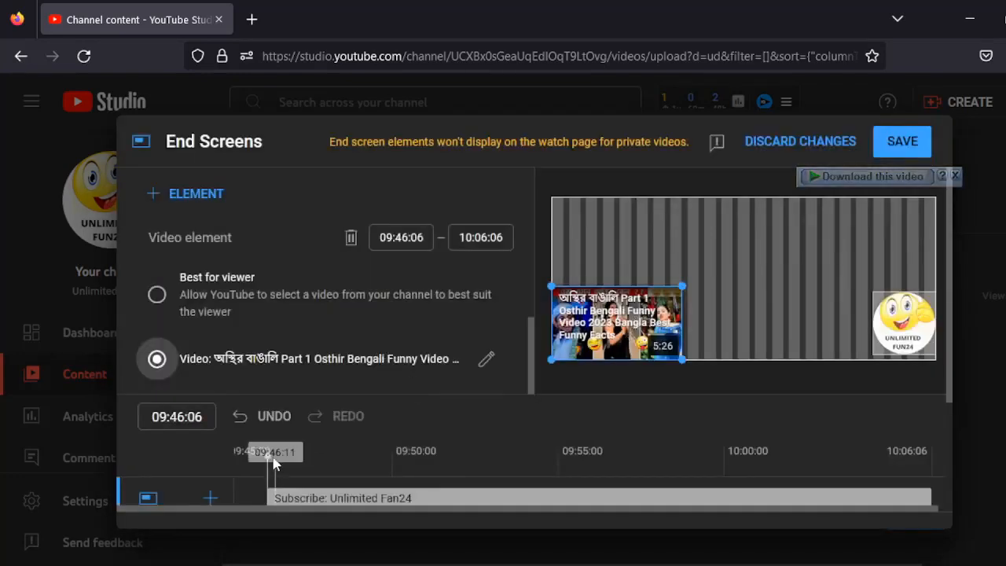
{"action": "left_click_drag", "start_coordinate": [598, 472], "coordinate": [905, 456]}
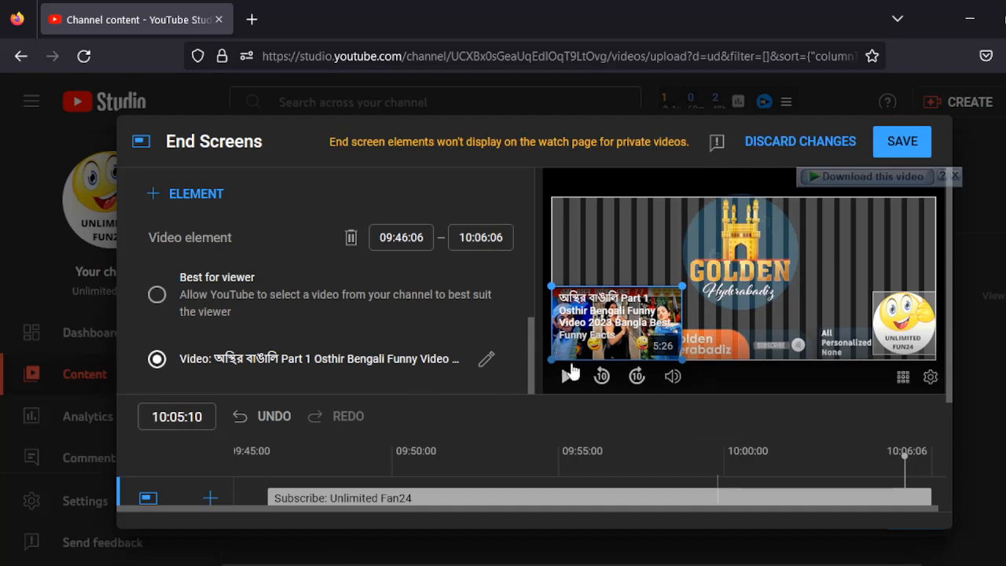
{"action": "left_click", "coordinate": [894, 145]}
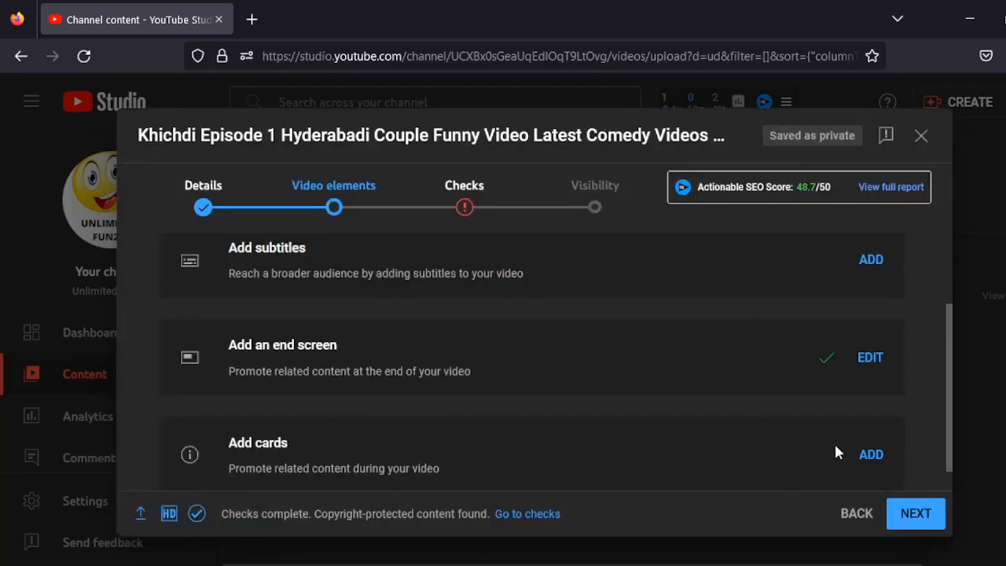
- Add a video card linking to the channel's New Video Cow Dance Funny Video
{"action": "left_click", "coordinate": [874, 459]}
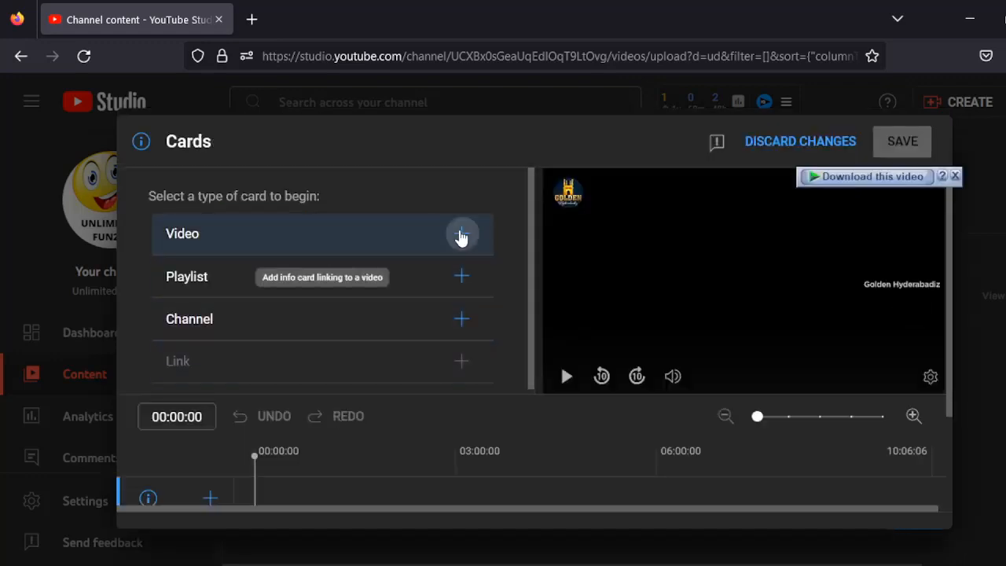
{"action": "left_click", "coordinate": [462, 235]}
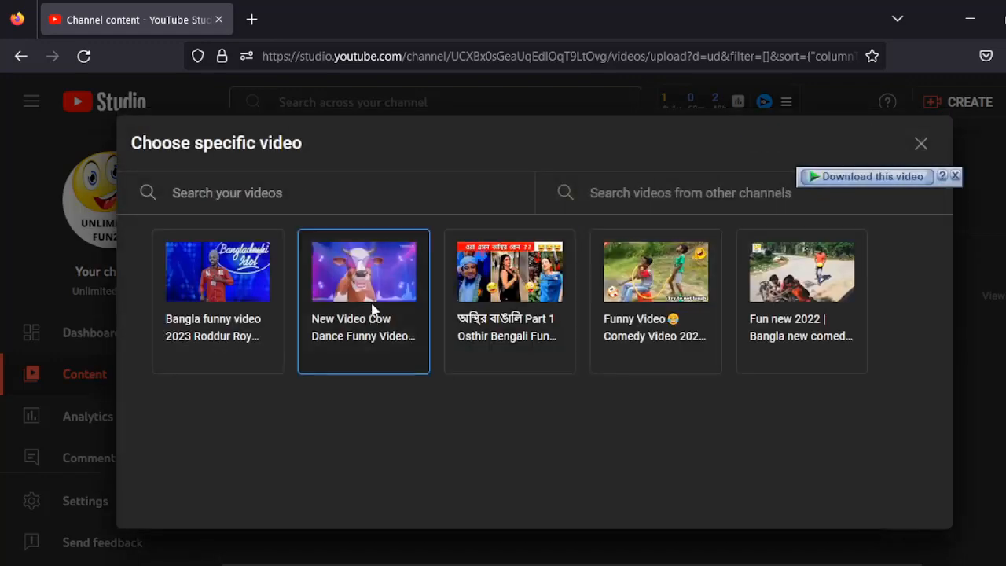
{"action": "left_click", "coordinate": [344, 296]}
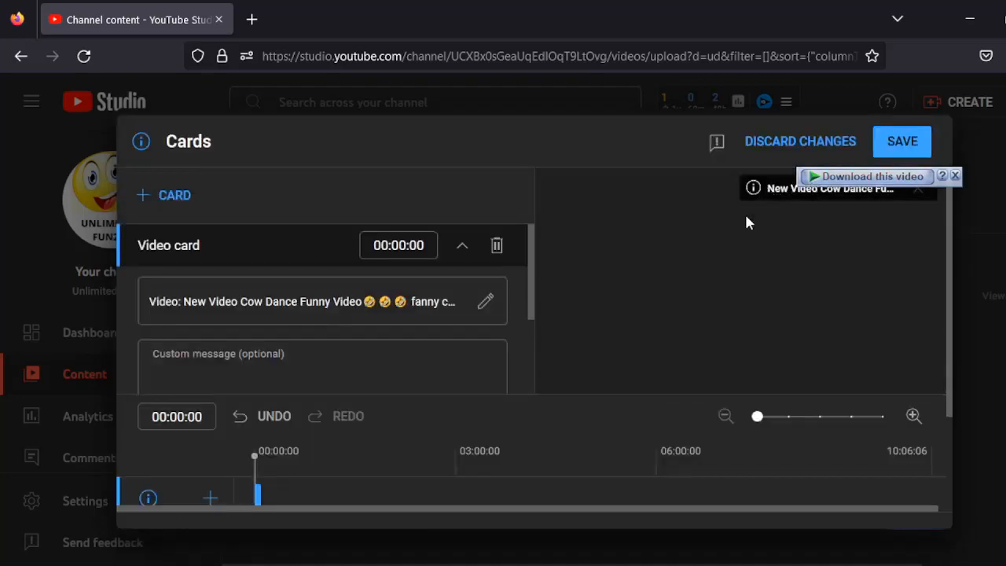
- Move the video card to 03:00:00 on the timeline and save the cards
{"action": "left_click", "coordinate": [381, 494]}
{"action": "left_click_drag", "start_coordinate": [413, 495], "coordinate": [456, 495]}
{"action": "mouse_move", "coordinate": [259, 494]}
{"action": "left_mouse_down"}
{"action": "mouse_move", "coordinate": [547, 481]}
{"action": "mouse_move", "coordinate": [460, 463]}
{"action": "left_mouse_up"}
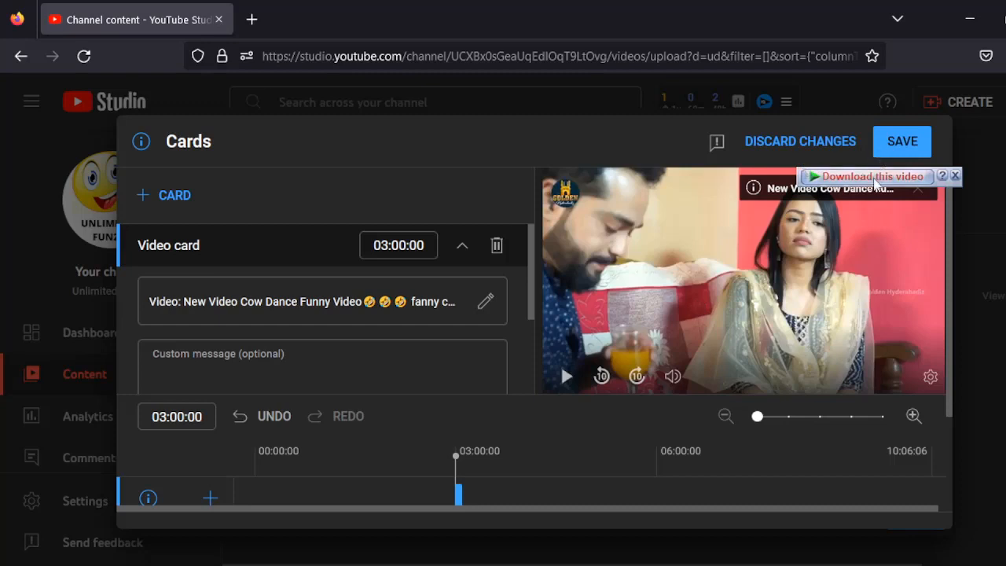
{"action": "left_click_drag", "start_coordinate": [875, 183], "coordinate": [893, 230]}
{"action": "left_click", "coordinate": [955, 225]}
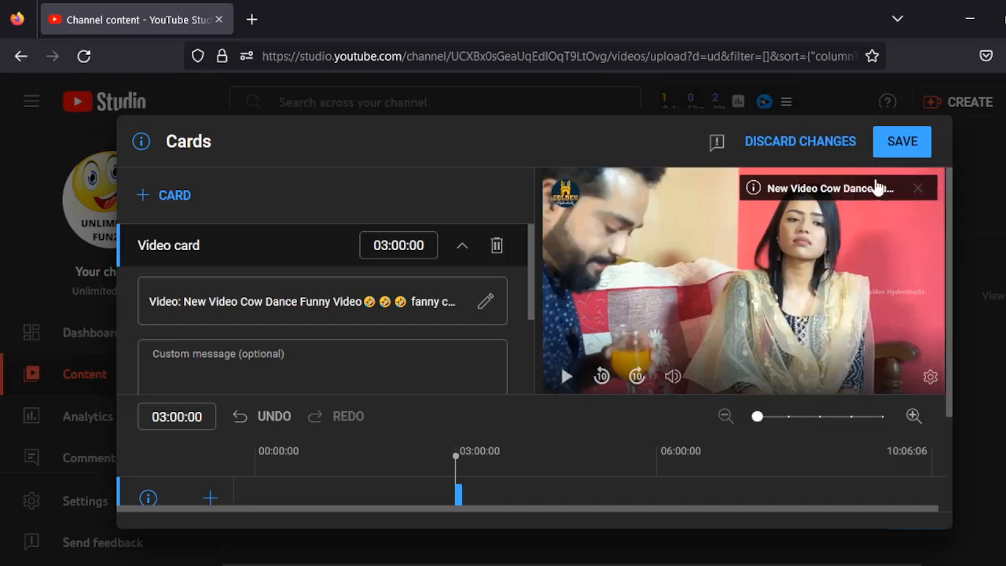
{"action": "left_click", "coordinate": [918, 148]}
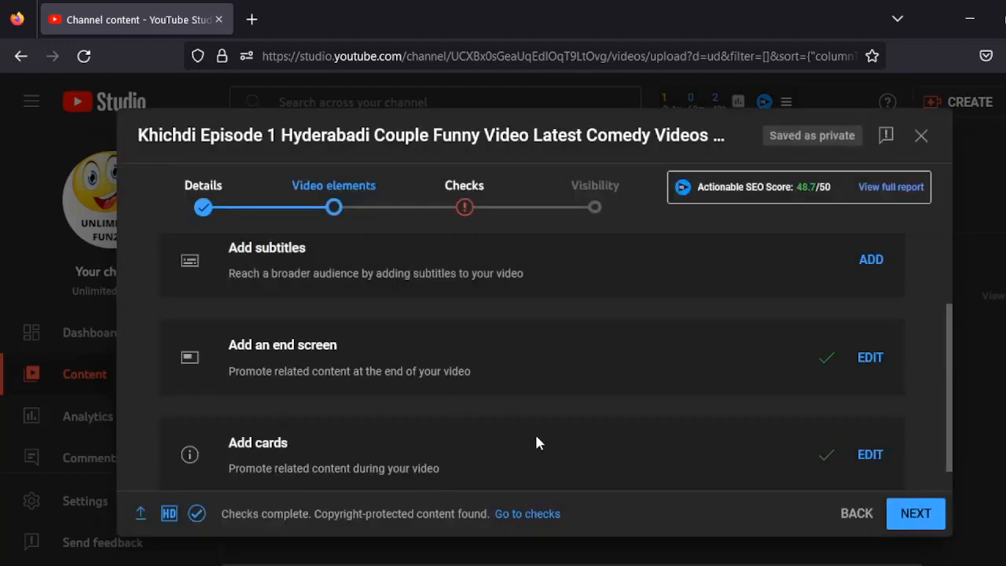
- Proceed through the copyright check to the visibility stage and review the publish and schedule options
{"action": "scroll", "coordinate": [517, 431], "scroll_direction": "down", "scroll_amount": 1}
{"action": "left_click", "coordinate": [934, 510]}
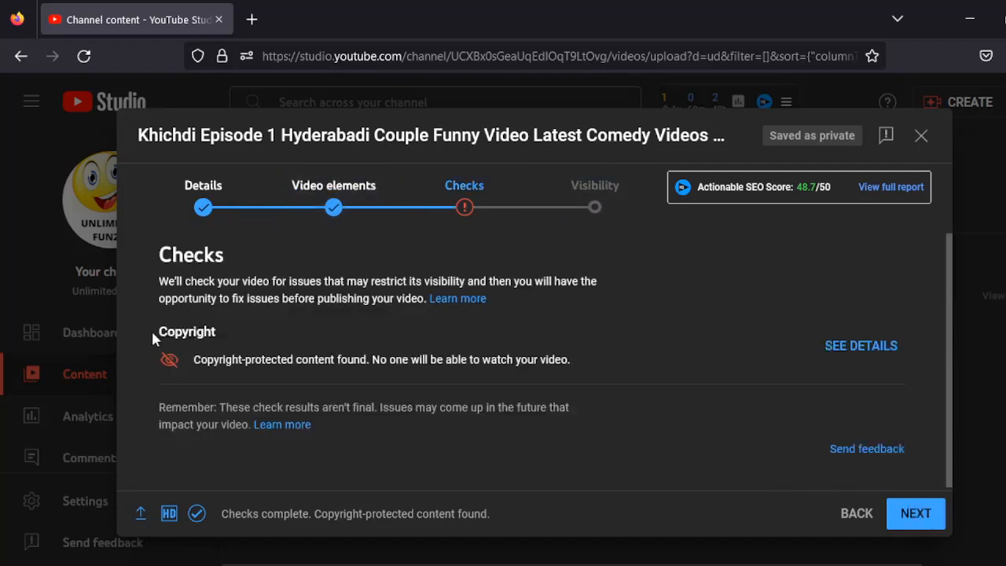
{"action": "left_click_drag", "start_coordinate": [152, 335], "coordinate": [253, 333]}
{"action": "left_click", "coordinate": [916, 513]}
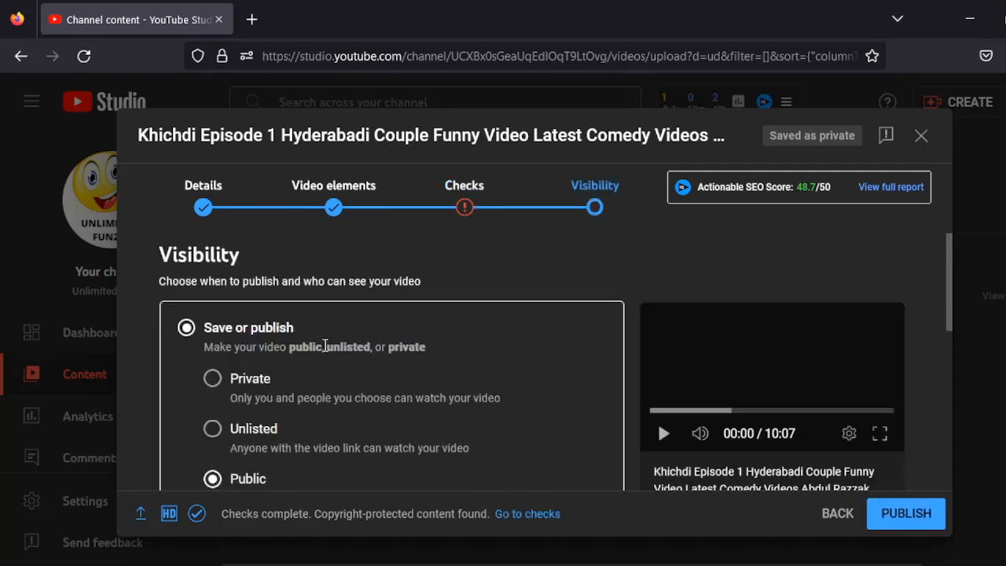
{"action": "scroll", "coordinate": [464, 356], "scroll_direction": "down", "scroll_amount": 2}
{"action": "scroll", "coordinate": [463, 356], "scroll_direction": "down", "scroll_amount": 2}
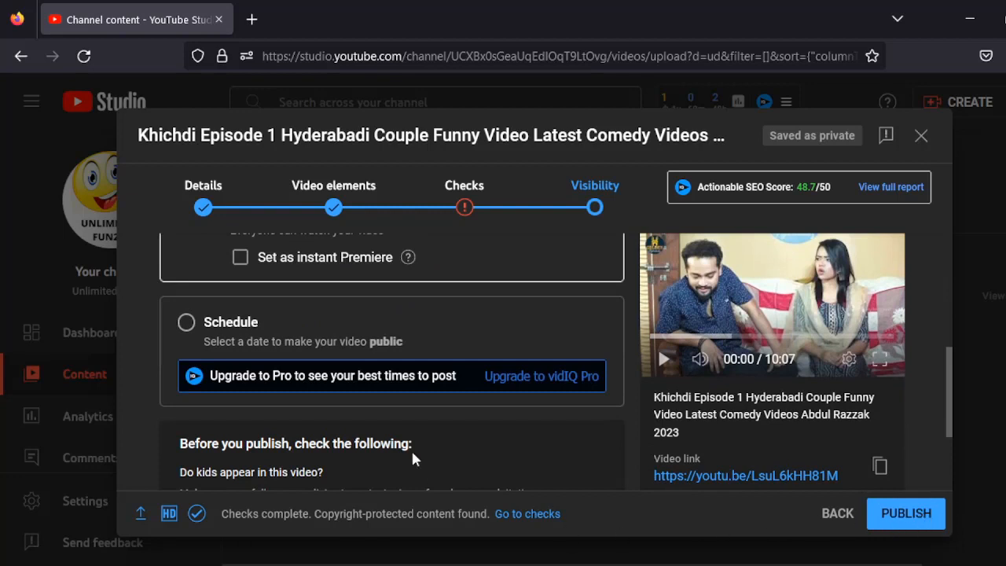
{"action": "scroll", "coordinate": [437, 477], "scroll_direction": "up", "scroll_amount": 3}
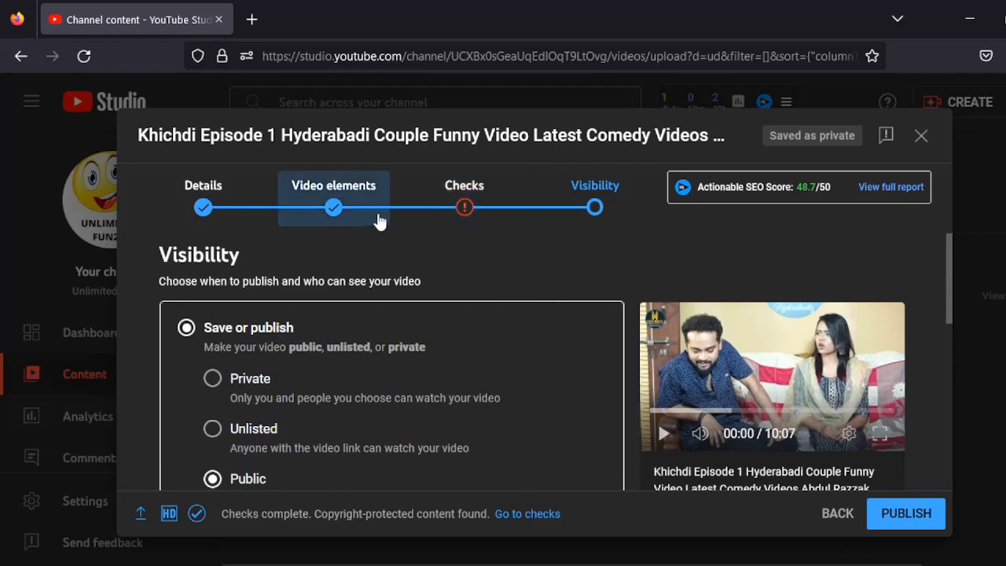
- Close the upload dialog and permanently delete the Khichdi Episode 1 draft video, acknowledging that deletion cannot be undone
{"action": "left_click", "coordinate": [922, 138]}
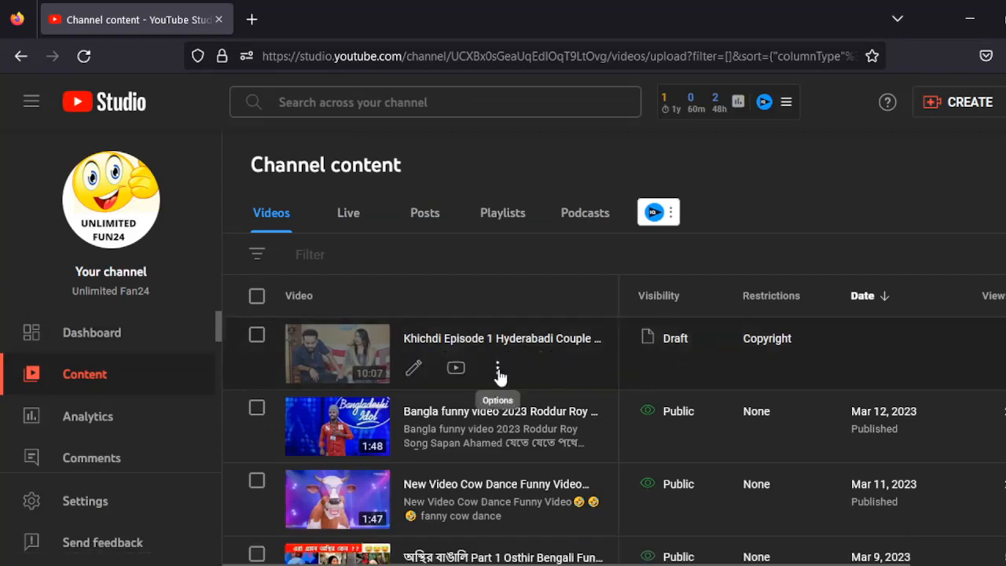
{"action": "left_click", "coordinate": [499, 369]}
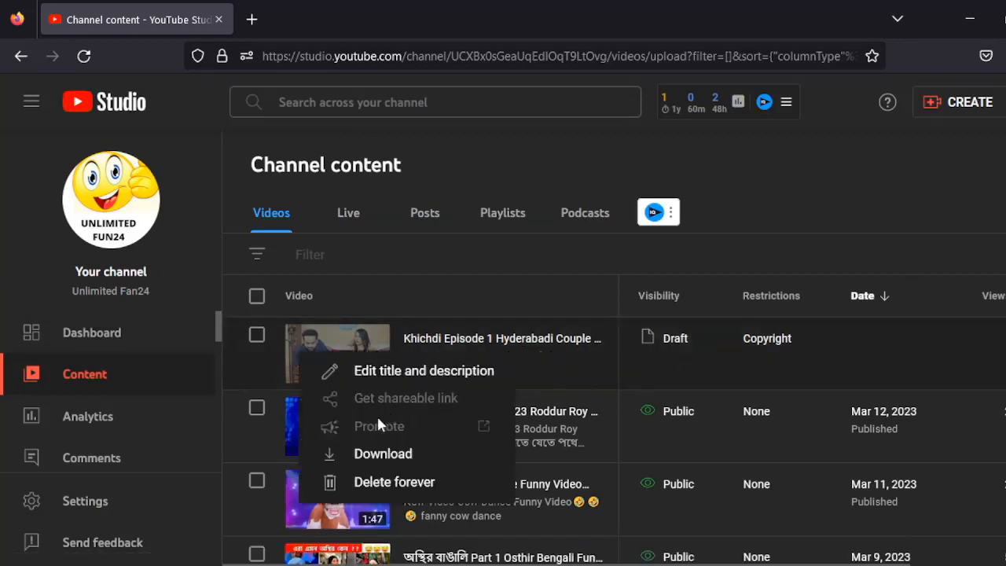
{"action": "left_click", "coordinate": [350, 484]}
{"action": "left_click", "coordinate": [316, 370]}
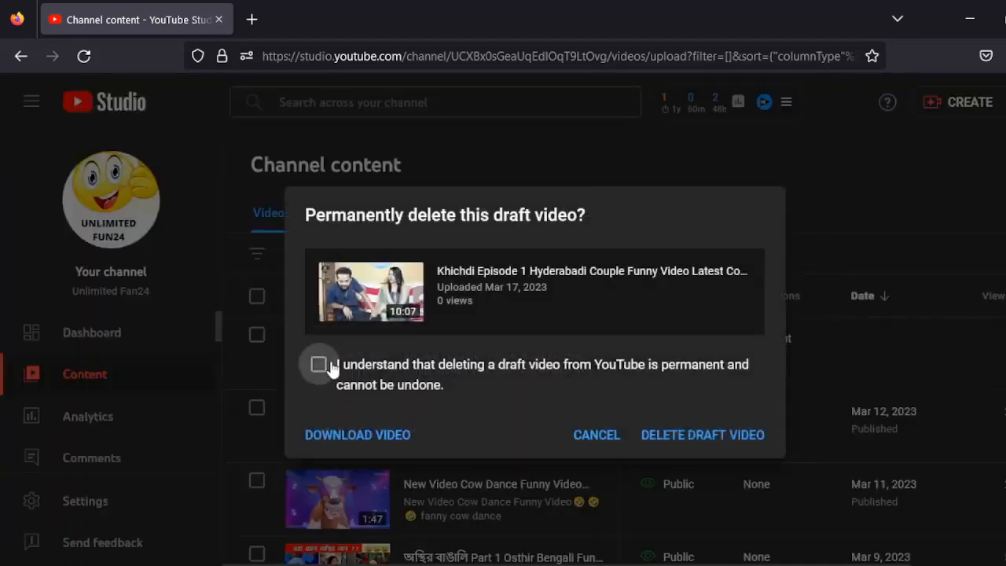
{"action": "left_click", "coordinate": [680, 437]}
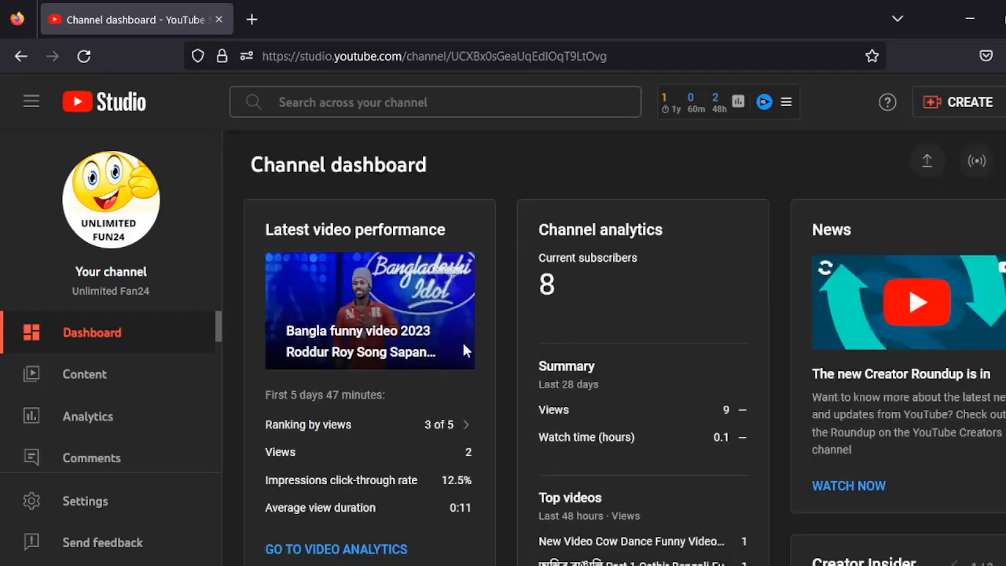
{"action": "scroll", "coordinate": [635, 341], "scroll_direction": "down", "scroll_amount": 2}
{"action": "scroll", "coordinate": [684, 357], "scroll_direction": "up", "scroll_amount": 2}
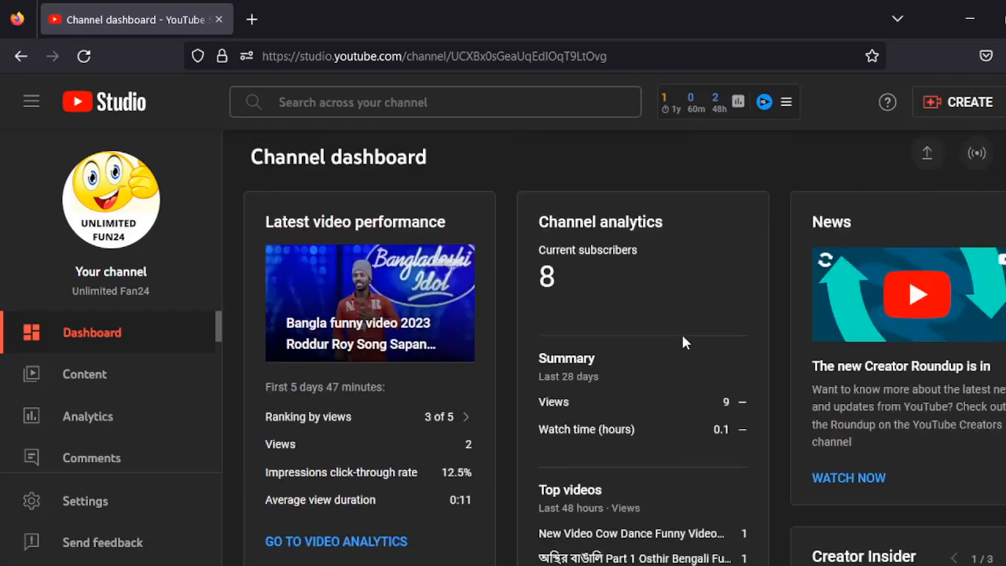
{"action": "scroll", "coordinate": [443, 411], "scroll_direction": "down", "scroll_amount": 3}
{"action": "scroll", "coordinate": [472, 396], "scroll_direction": "up", "scroll_amount": 3}
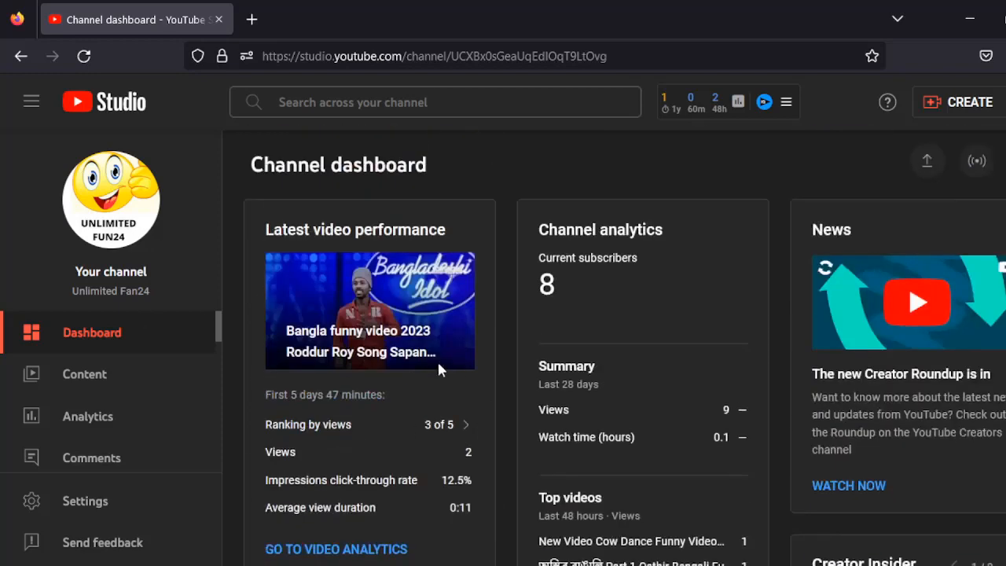